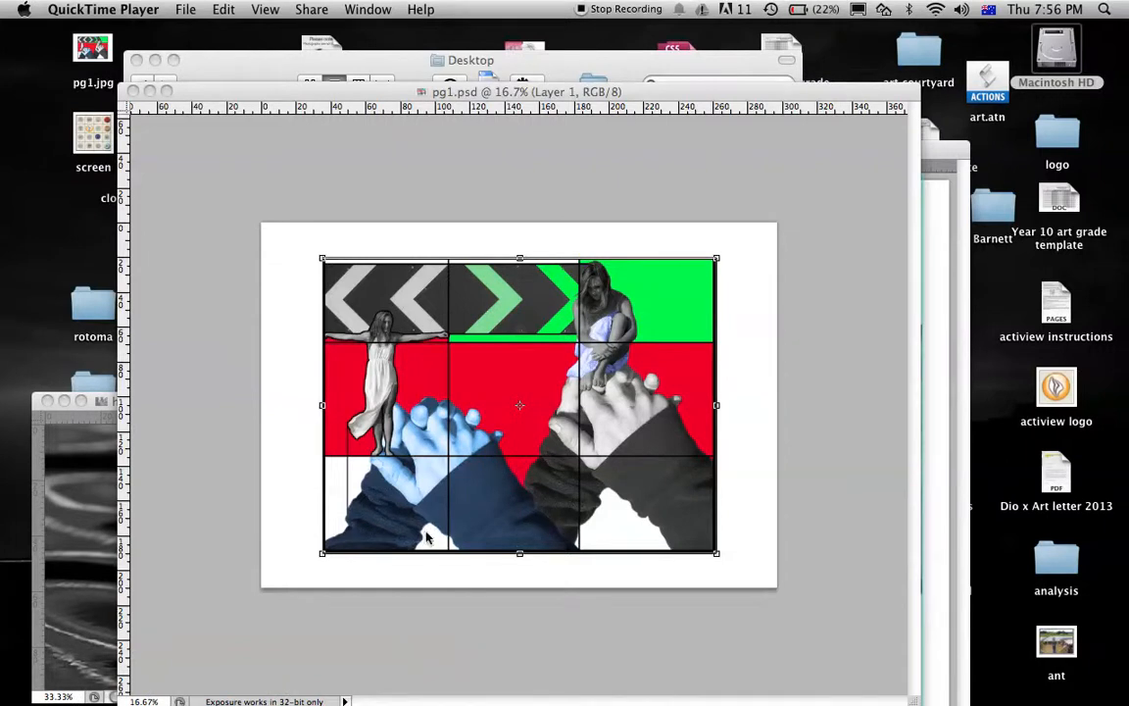
Switch to Photoshop, bring pg1.psd together with uselman task final.jpg, and close uselman task final.jpg without saving its changes
{"action": "mouse_move", "coordinate": [388, 677]}
{"action": "left_click", "coordinate": [252, 672]}
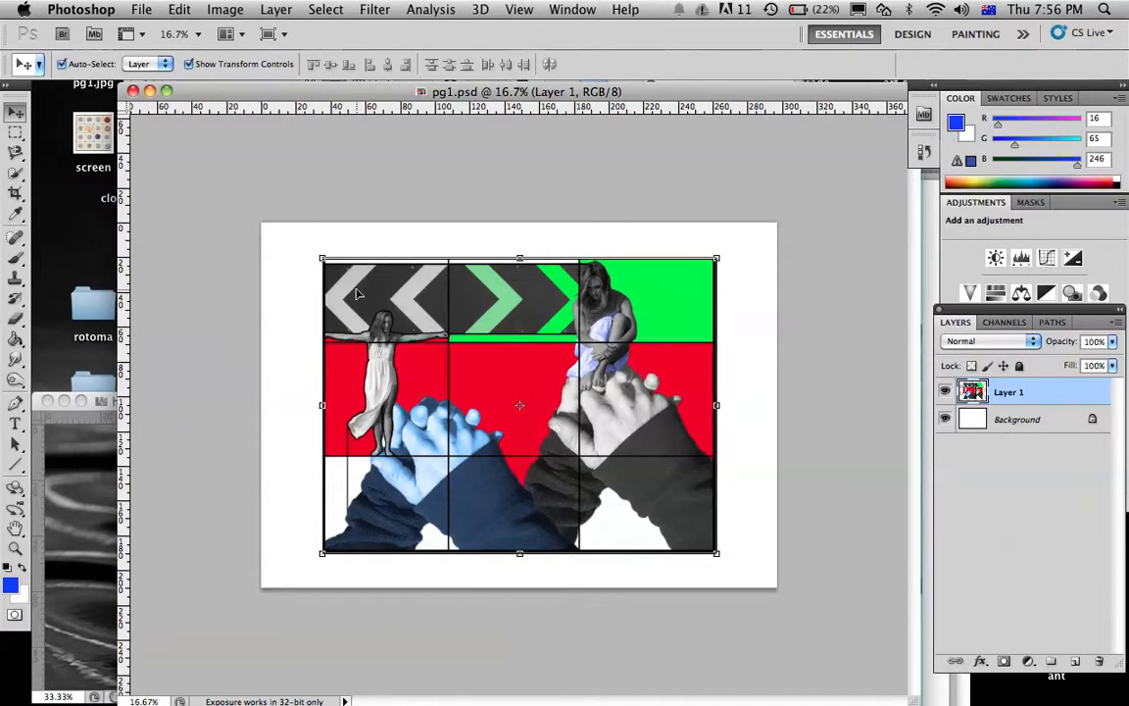
{"action": "mouse_move", "coordinate": [446, 90]}
{"action": "left_mouse_down"}
{"action": "mouse_move", "coordinate": [412, 155]}
{"action": "mouse_move", "coordinate": [433, 259]}
{"action": "mouse_move", "coordinate": [403, 114]}
{"action": "mouse_move", "coordinate": [429, 95]}
{"action": "left_mouse_up"}
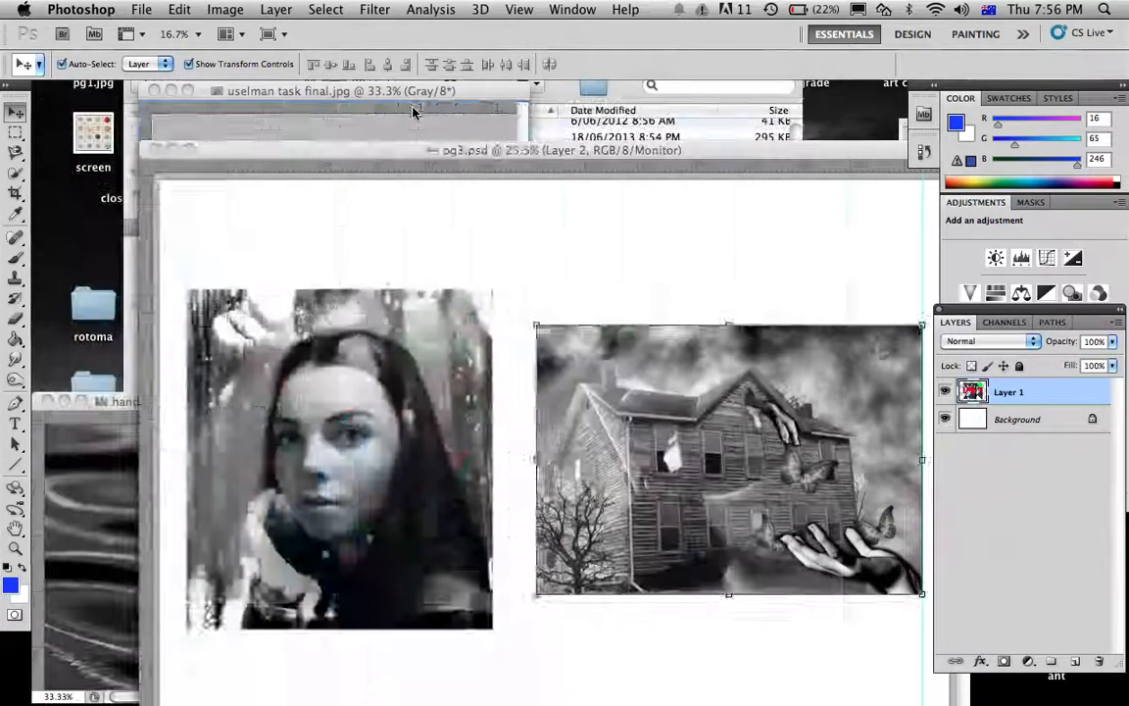
{"action": "left_click_drag", "start_coordinate": [480, 93], "coordinate": [384, 92]}
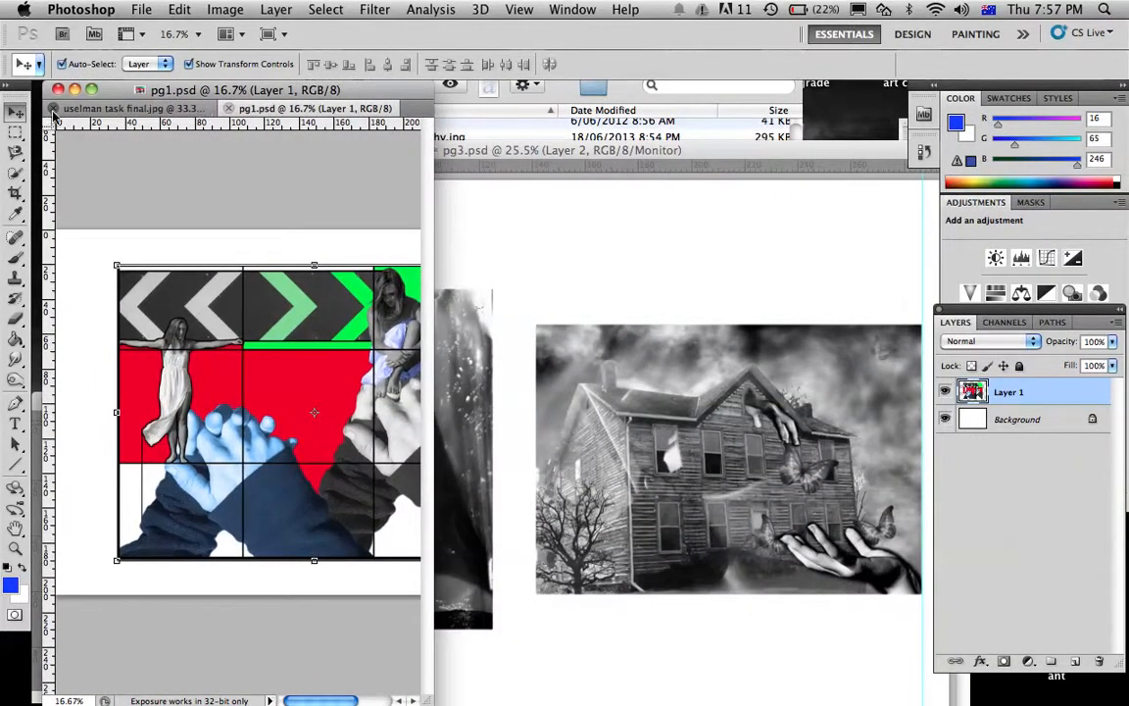
{"action": "left_click", "coordinate": [54, 108]}
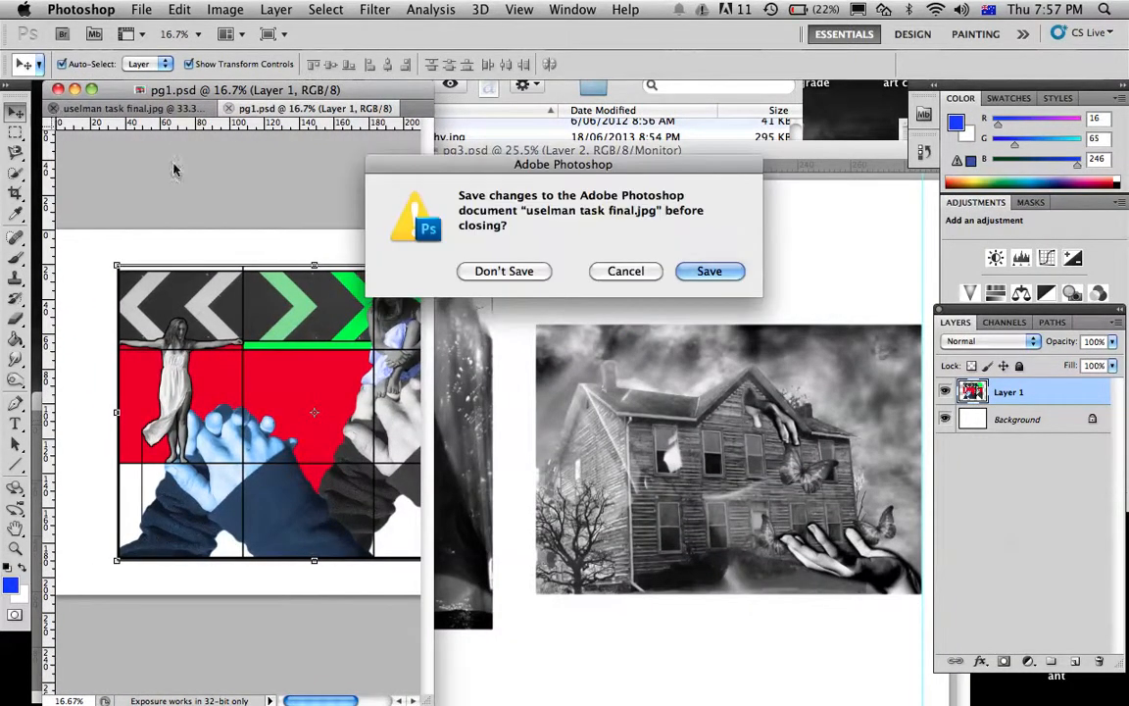
{"action": "left_click", "coordinate": [525, 274]}
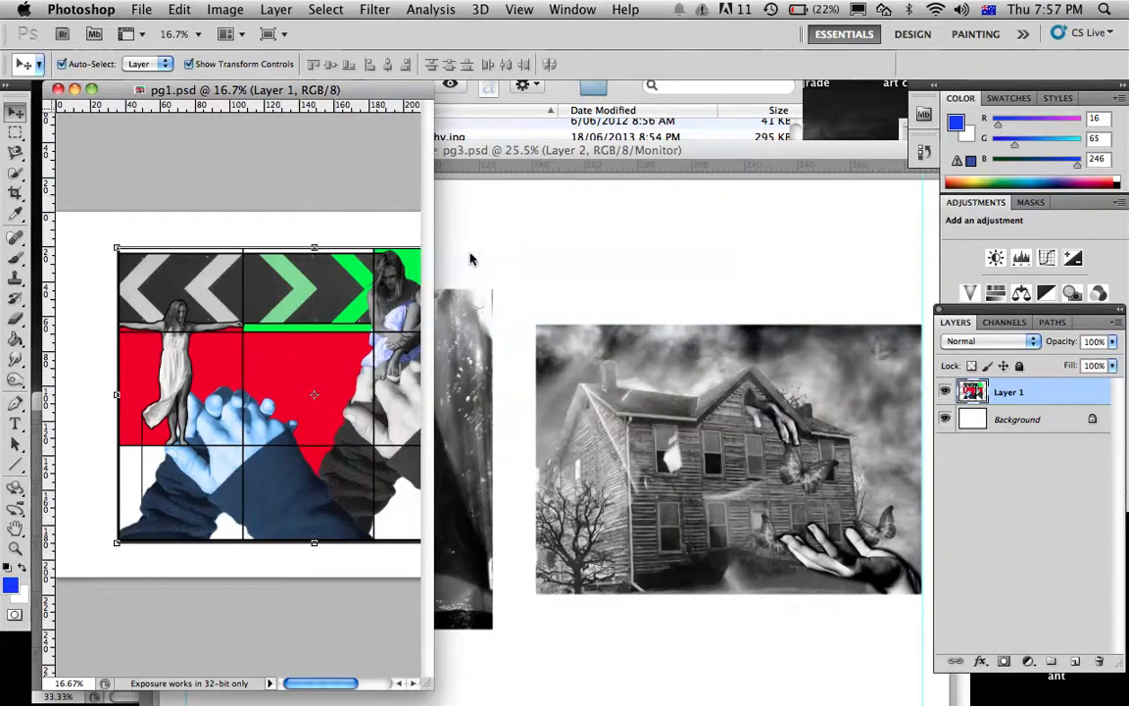
Start a custom proof setup for pg1.psd with SPR2400 PremiumSemigloss as the device to simulate
{"action": "left_click", "coordinate": [512, 8]}
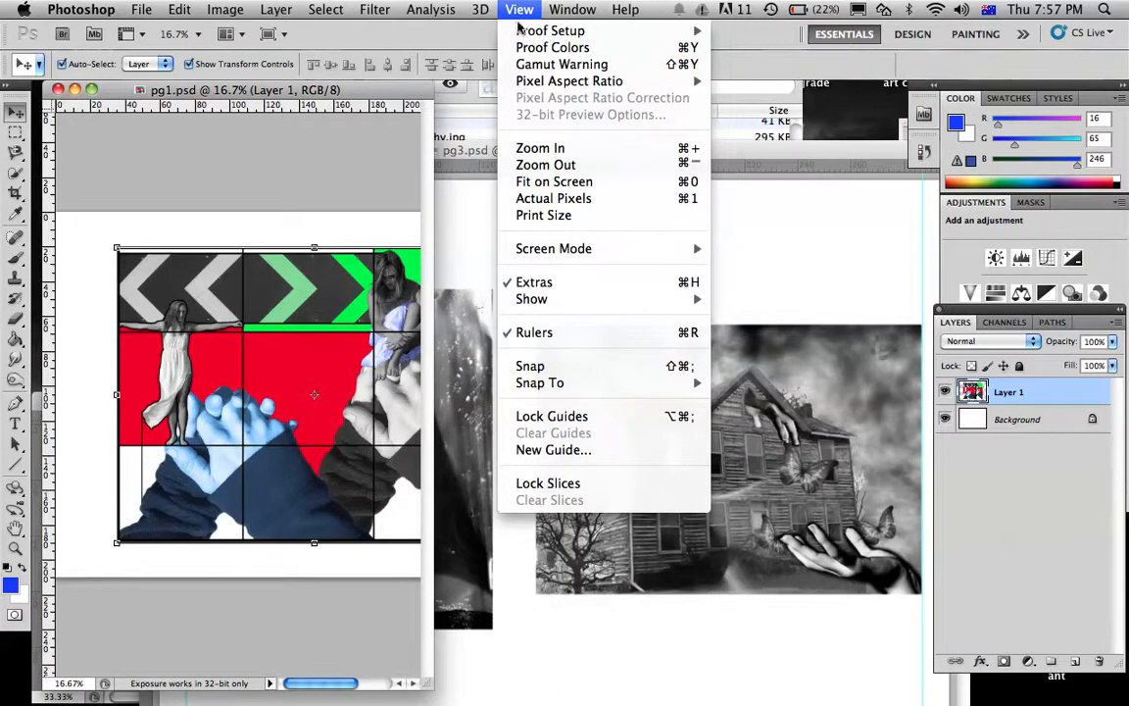
{"action": "left_click", "coordinate": [850, 10]}
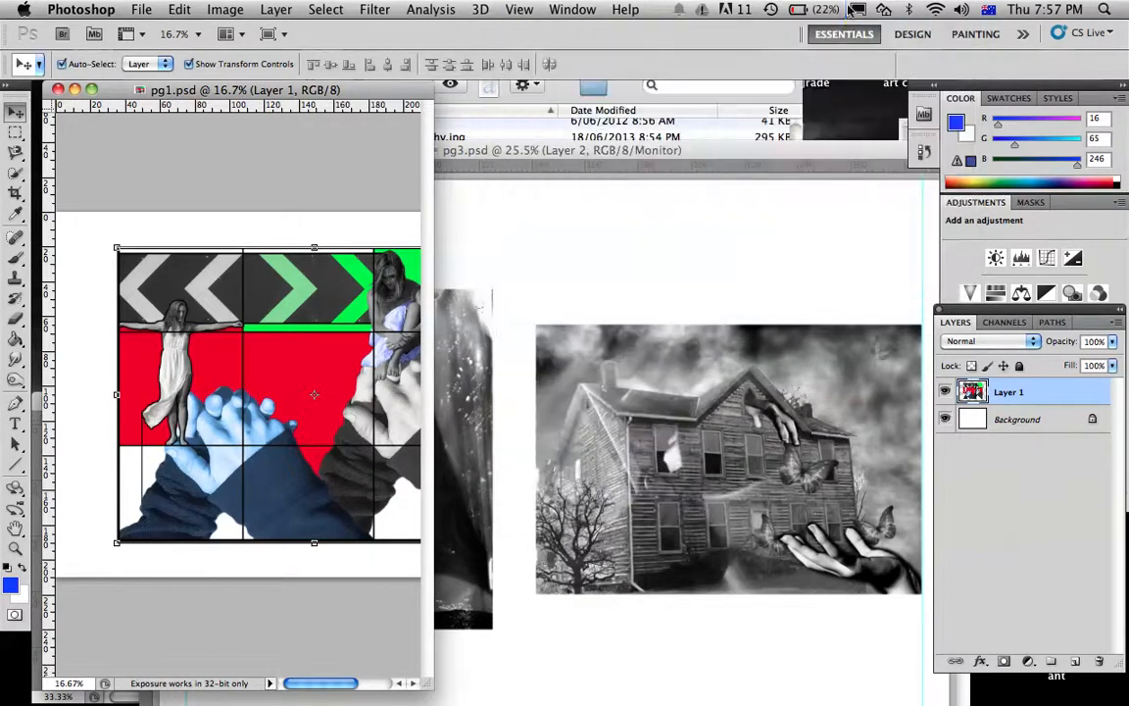
{"action": "left_click", "coordinate": [517, 10]}
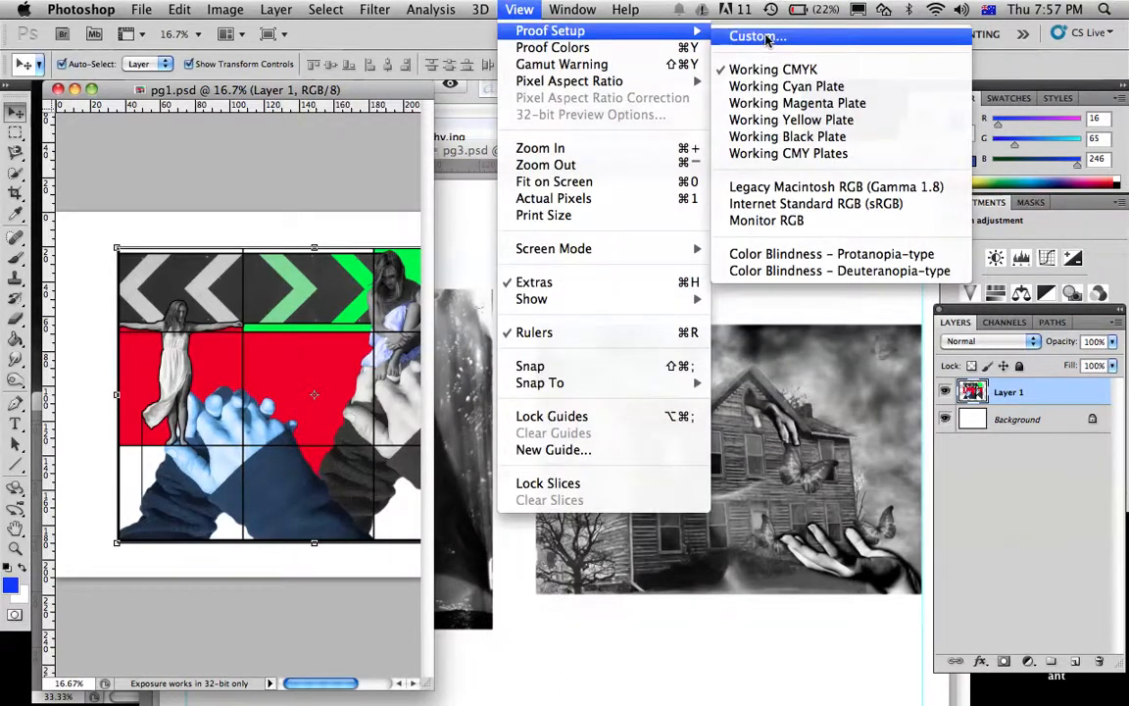
{"action": "left_click", "coordinate": [767, 40]}
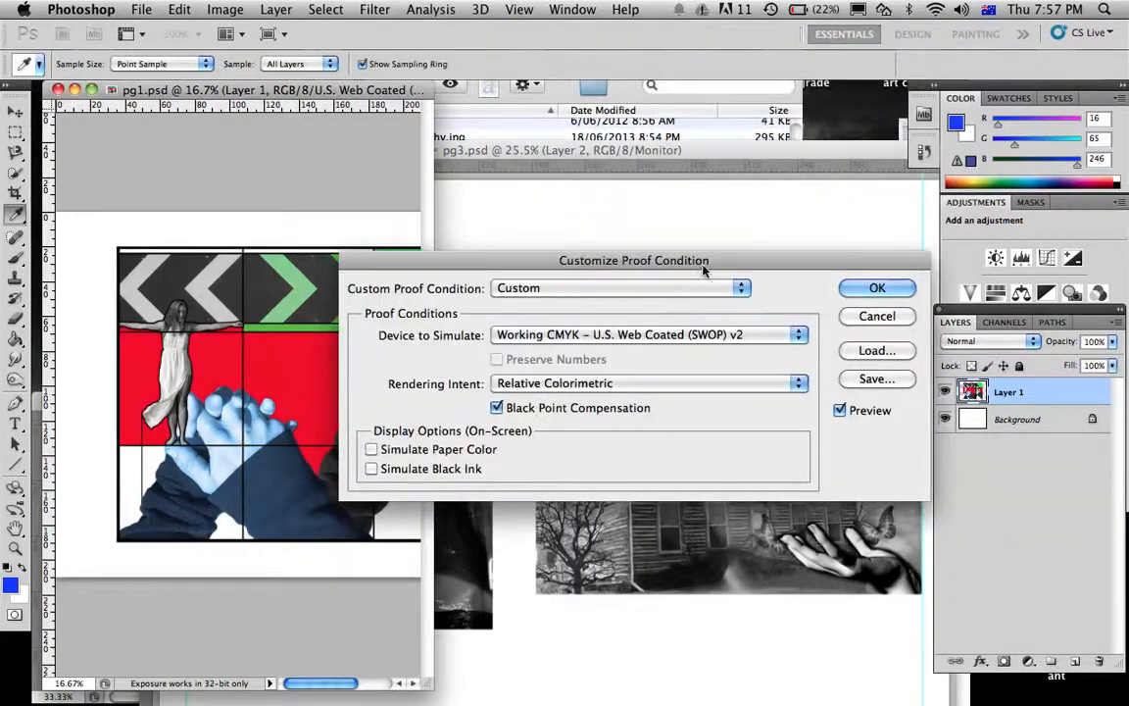
{"action": "left_click_drag", "start_coordinate": [702, 247], "coordinate": [767, 88]}
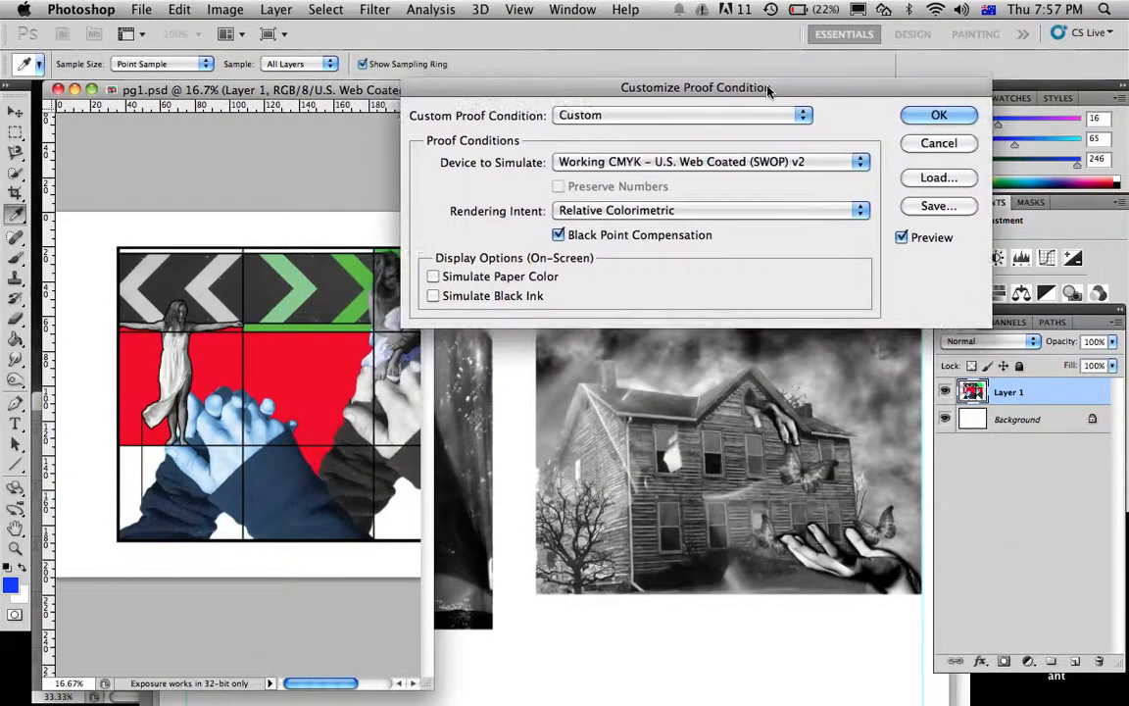
{"action": "left_click", "coordinate": [667, 164]}
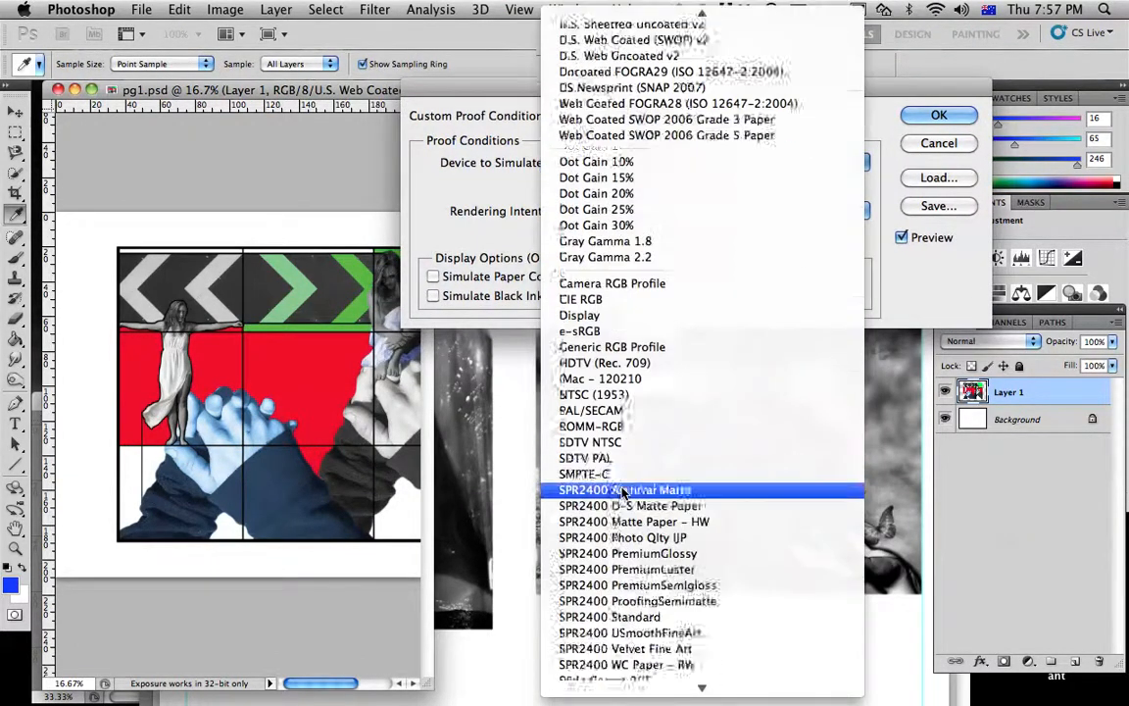
{"action": "scroll", "coordinate": [623, 493], "scroll_direction": "down", "scroll_amount": 5}
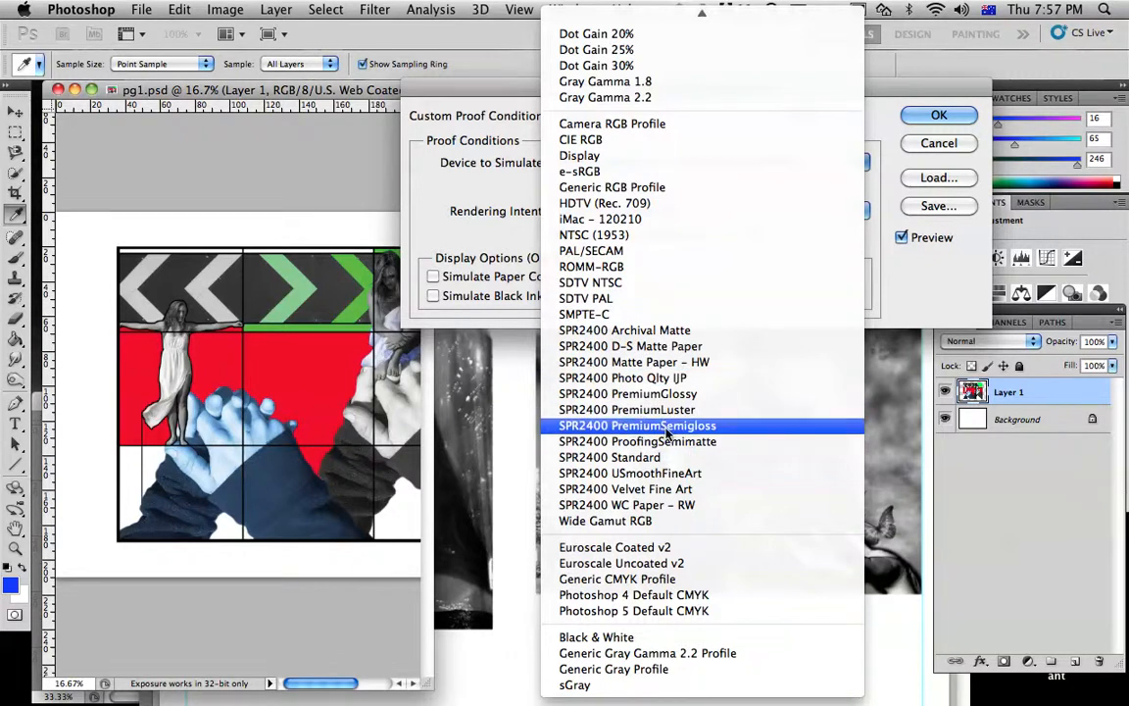
{"action": "left_click", "coordinate": [659, 428]}
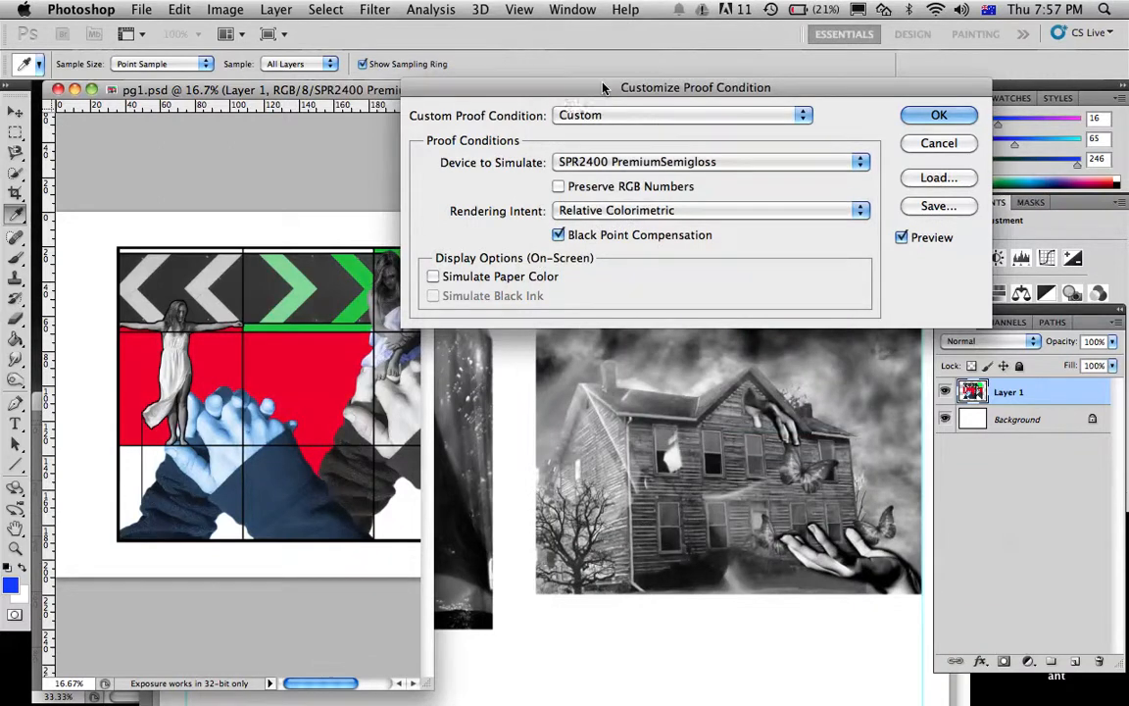
Compare pg1.psd with and without Simulate Paper Color, then apply the proof condition with the option on
{"action": "left_click_drag", "start_coordinate": [603, 88], "coordinate": [630, 38]}
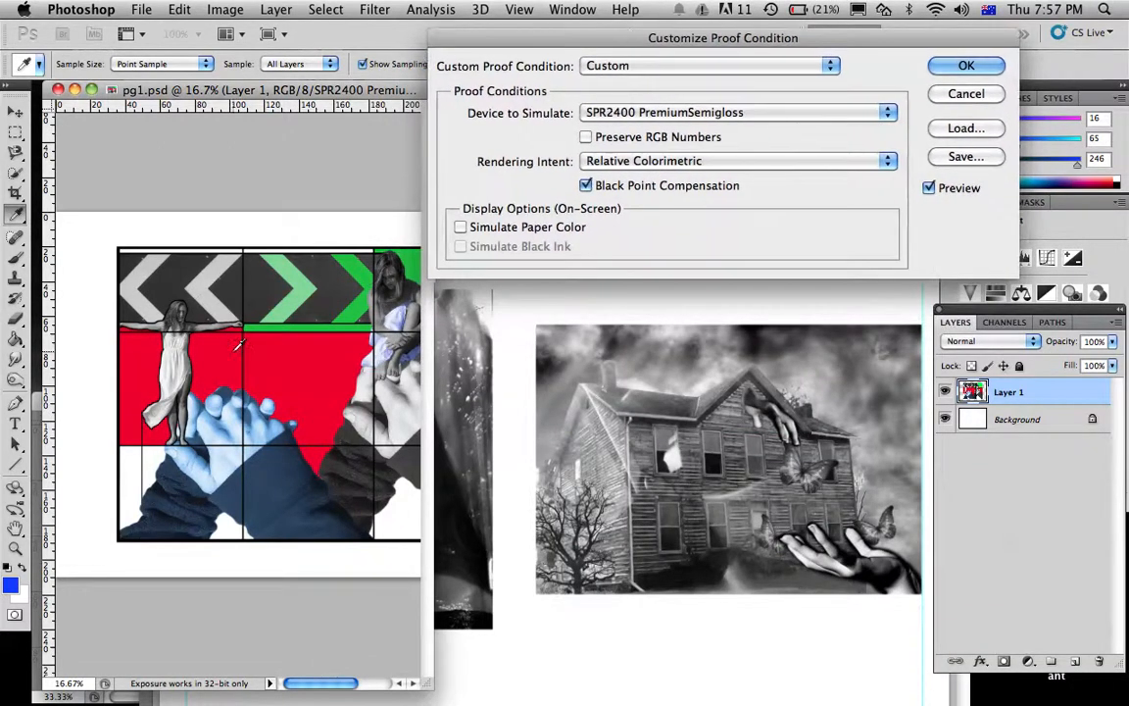
{"action": "left_click", "coordinate": [461, 227]}
{"action": "left_click", "coordinate": [461, 227]}
{"action": "left_click", "coordinate": [461, 228]}
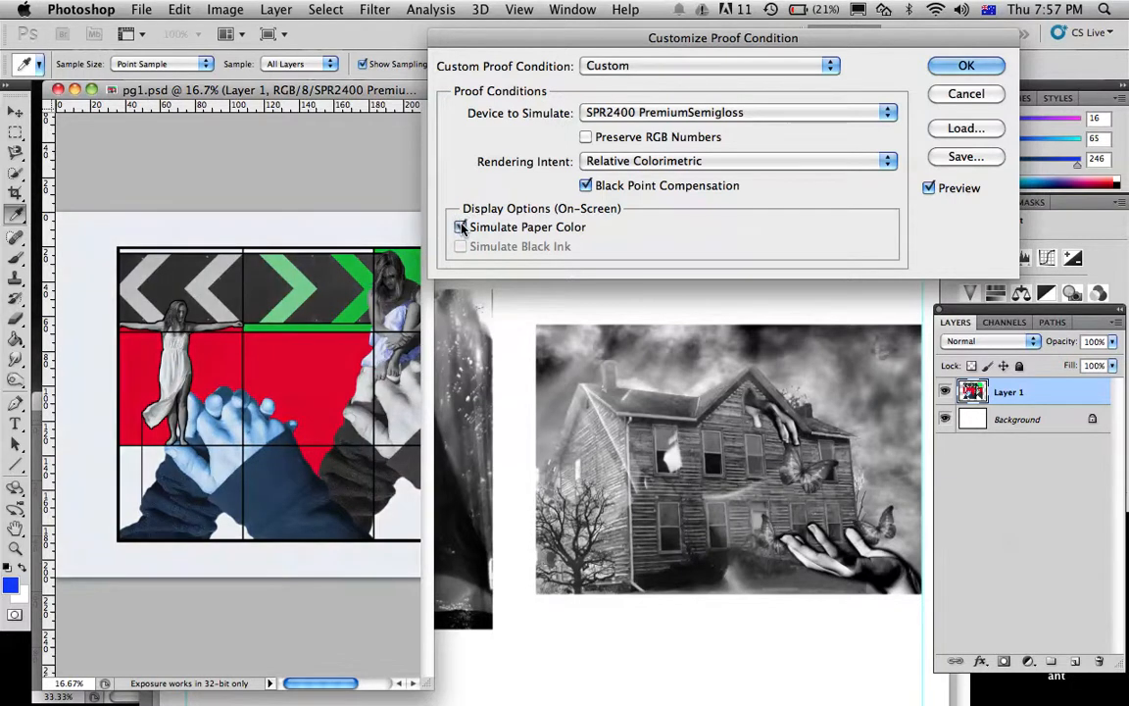
{"action": "left_click", "coordinate": [460, 228]}
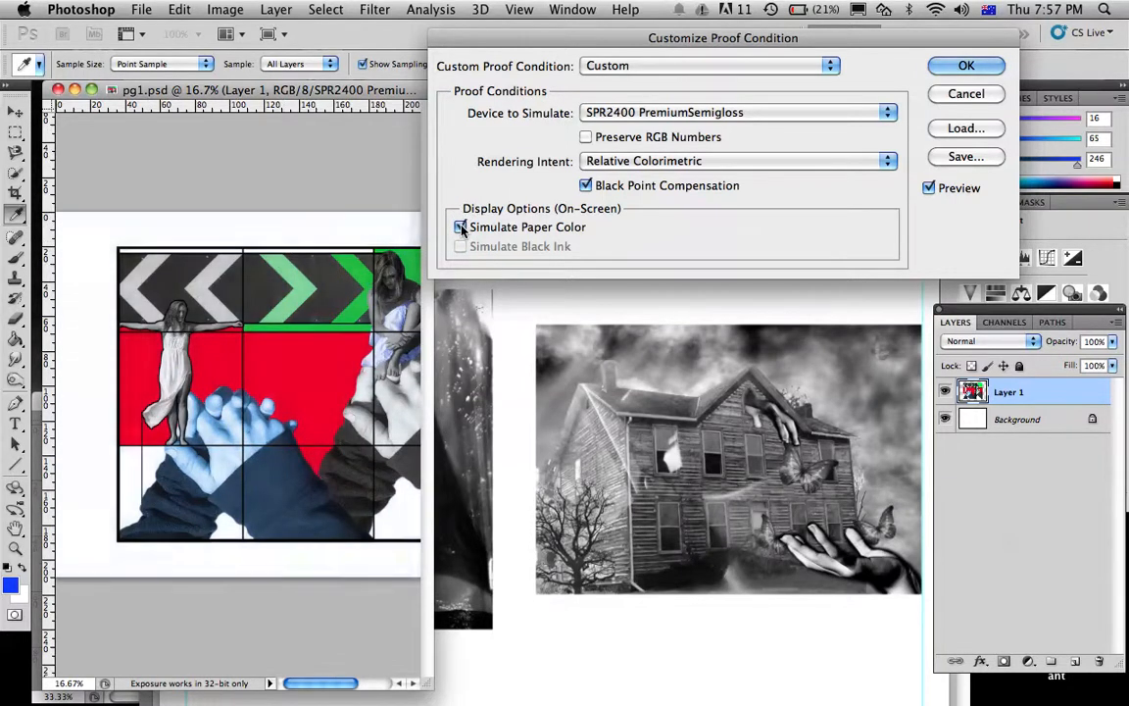
{"action": "left_click", "coordinate": [460, 227]}
{"action": "left_click", "coordinate": [460, 228]}
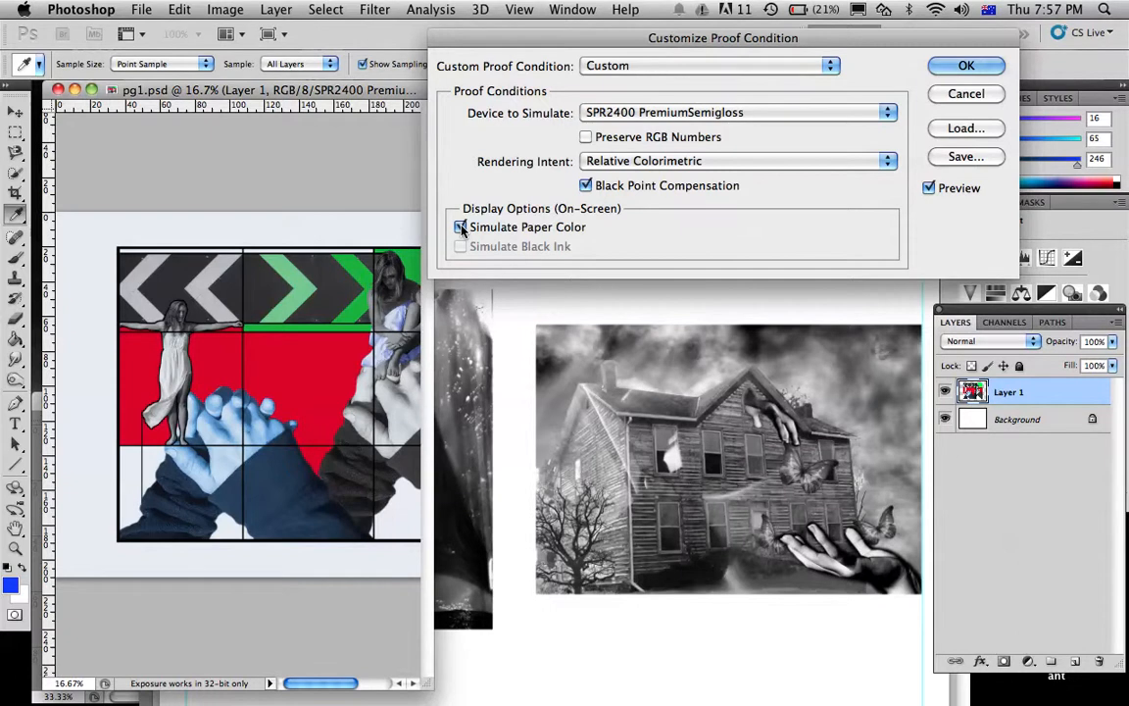
{"action": "left_click", "coordinate": [460, 227]}
{"action": "left_click", "coordinate": [461, 227]}
{"action": "left_click", "coordinate": [966, 67]}
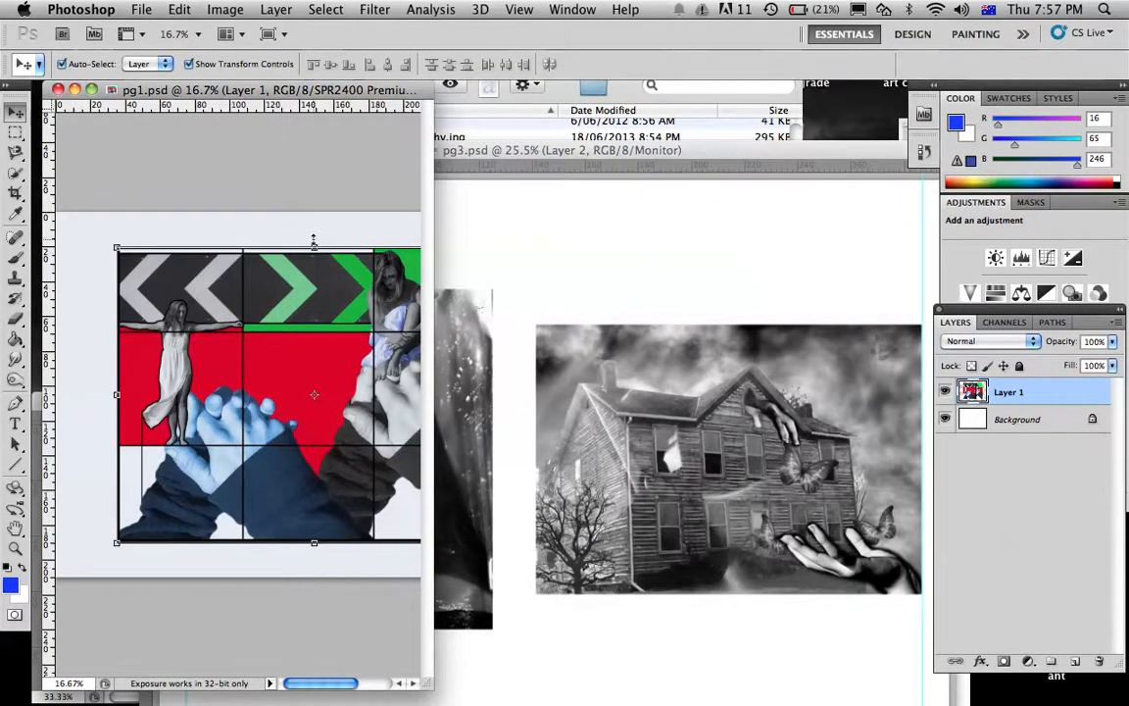
Start a custom proof setup for pg3.psd with SPR2400 PremiumSemigloss as the device to simulate
{"action": "left_click", "coordinate": [495, 247]}
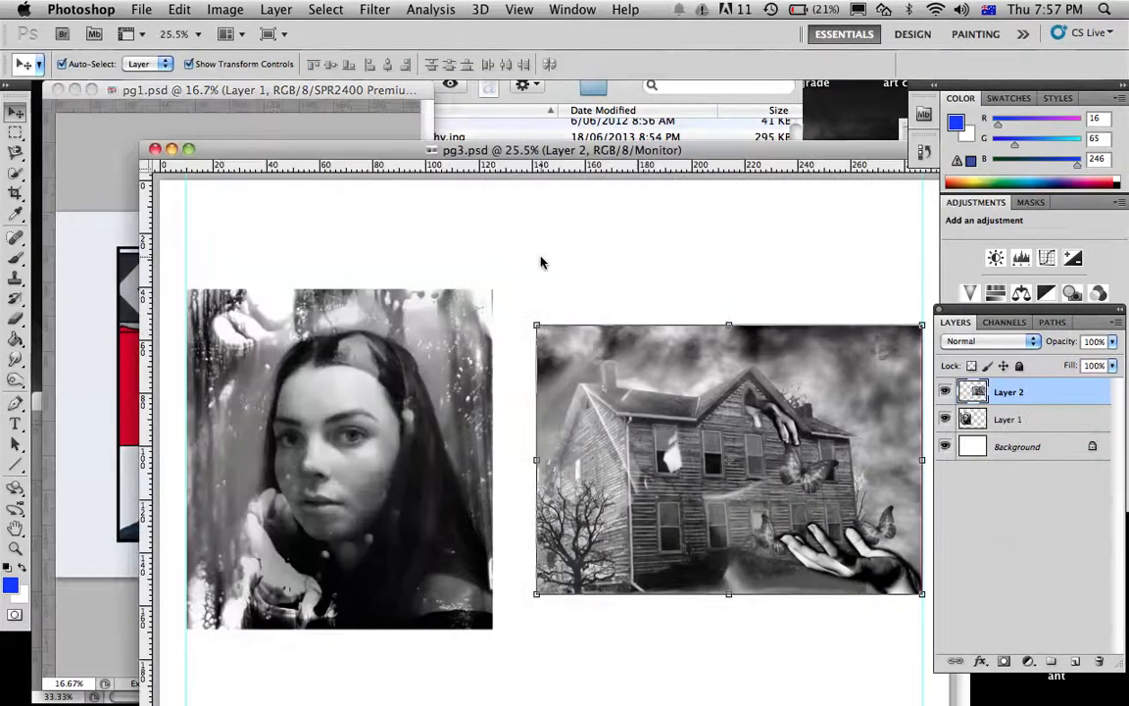
{"action": "left_click", "coordinate": [515, 9]}
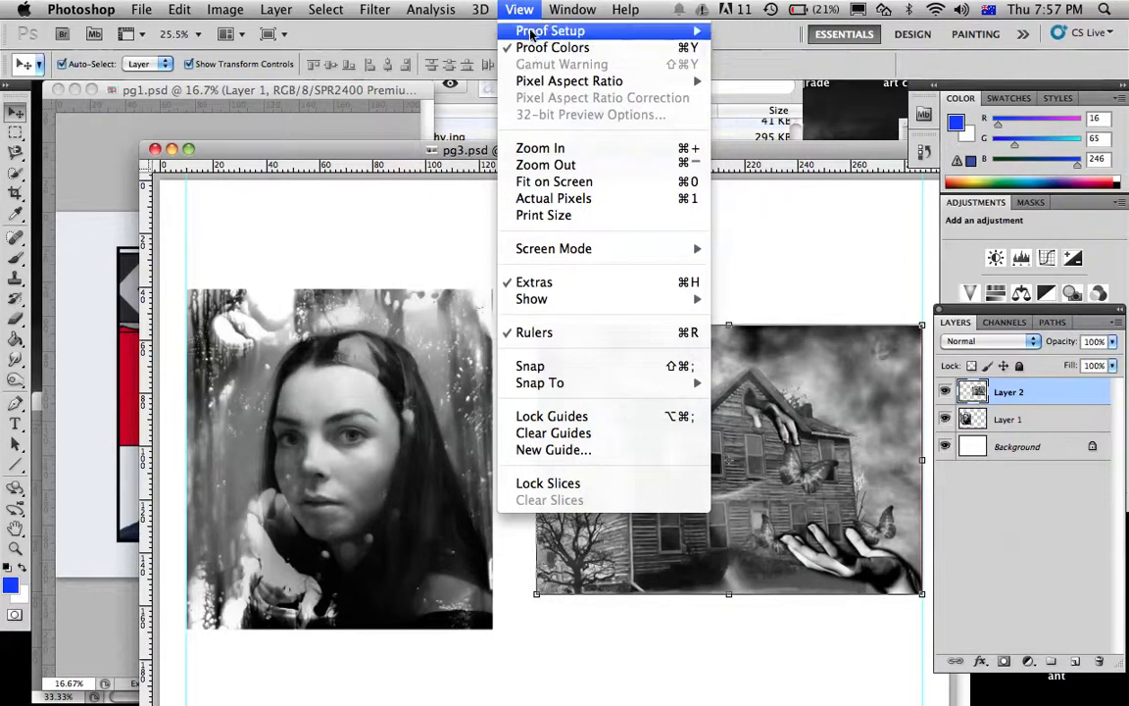
{"action": "mouse_move", "coordinate": [593, 31]}
{"action": "left_click", "coordinate": [775, 37]}
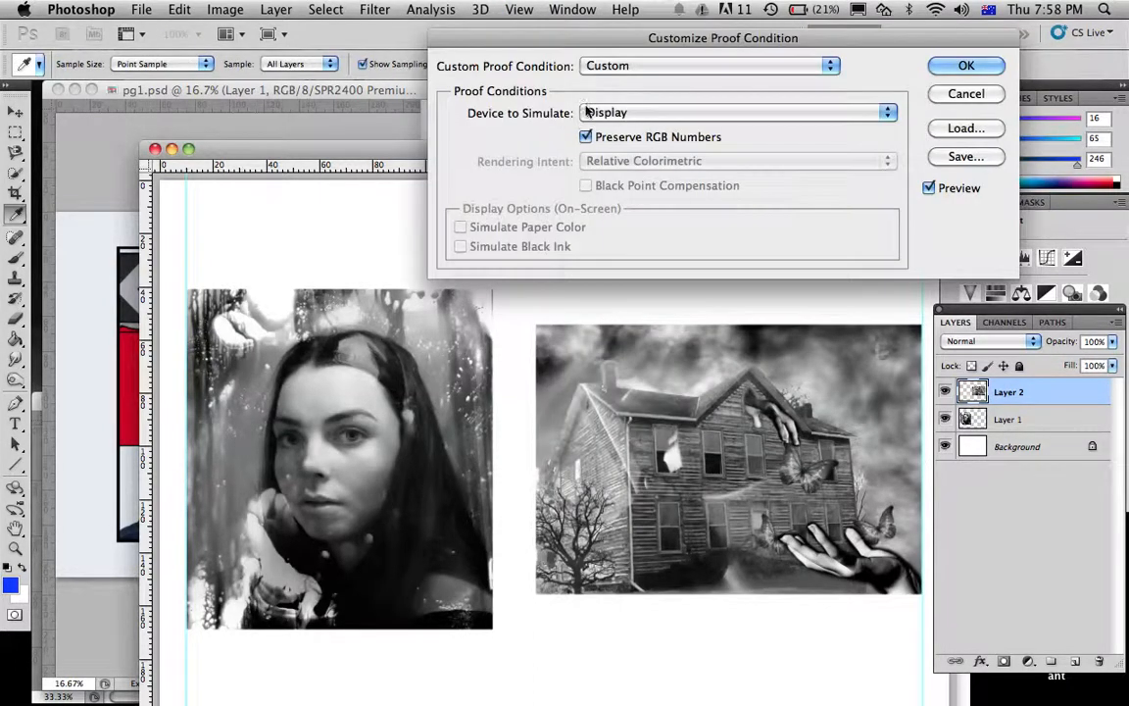
{"action": "left_click", "coordinate": [606, 114]}
{"action": "scroll", "coordinate": [625, 558], "scroll_direction": "down", "scroll_amount": 10}
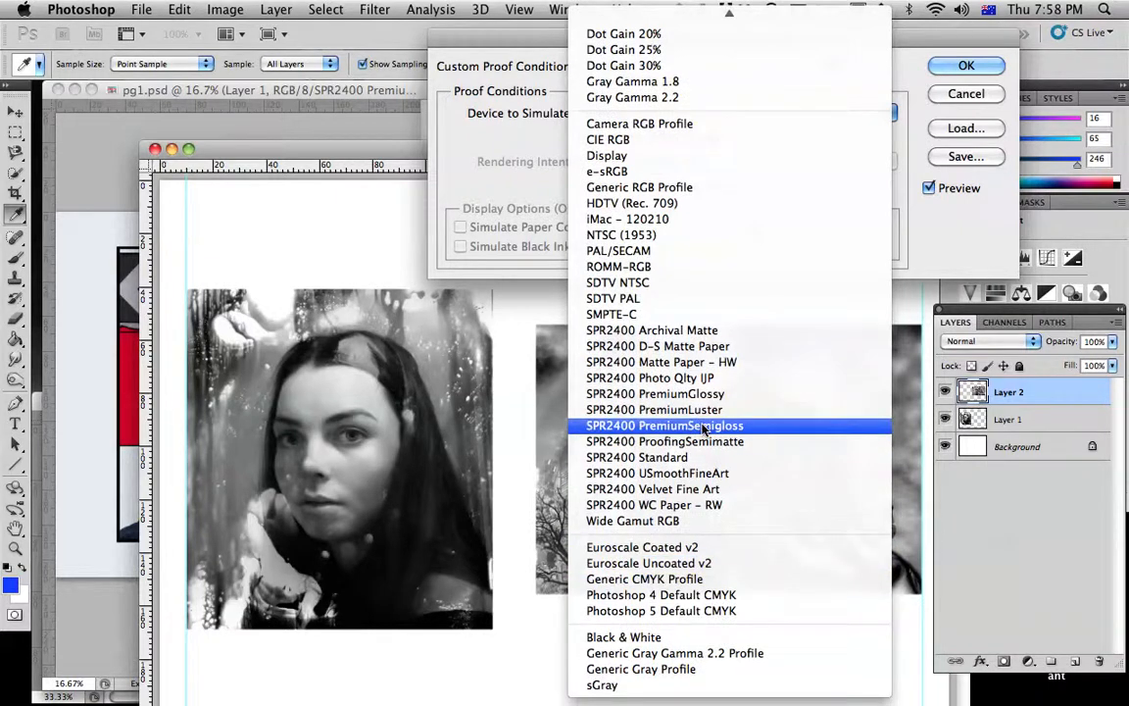
{"action": "left_click", "coordinate": [632, 426]}
Compare pg3.psd with and without Simulate Paper Color, then apply the proof condition with the option on
{"action": "left_click", "coordinate": [460, 227]}
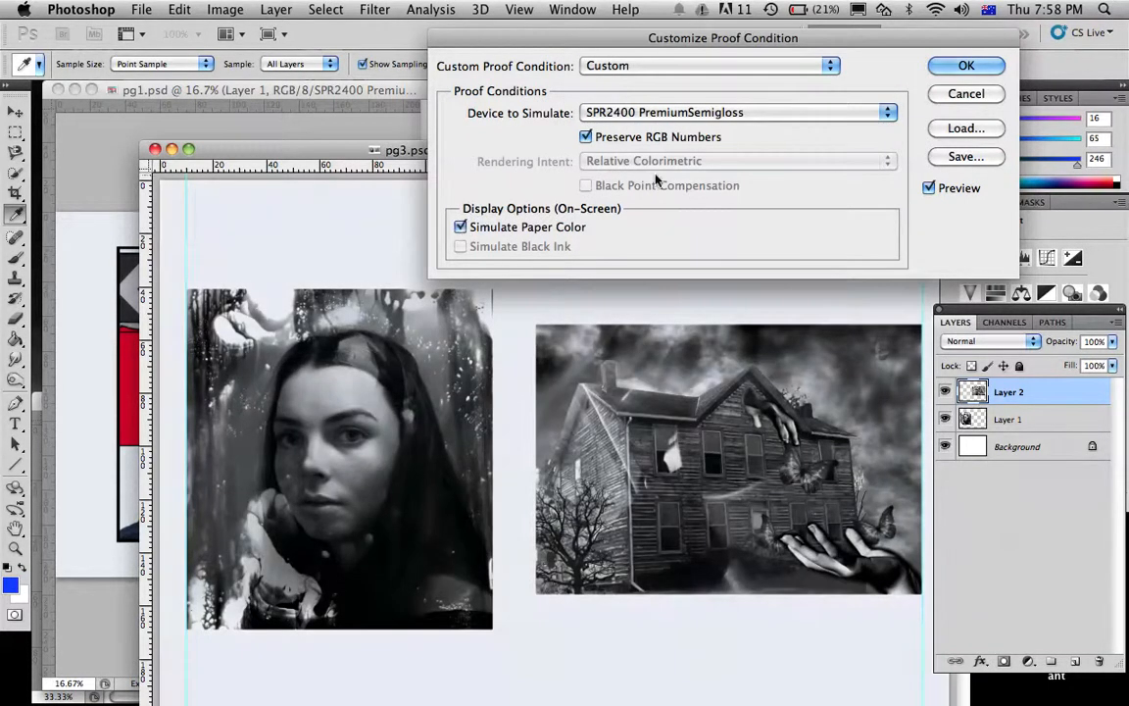
{"action": "left_click", "coordinate": [460, 228]}
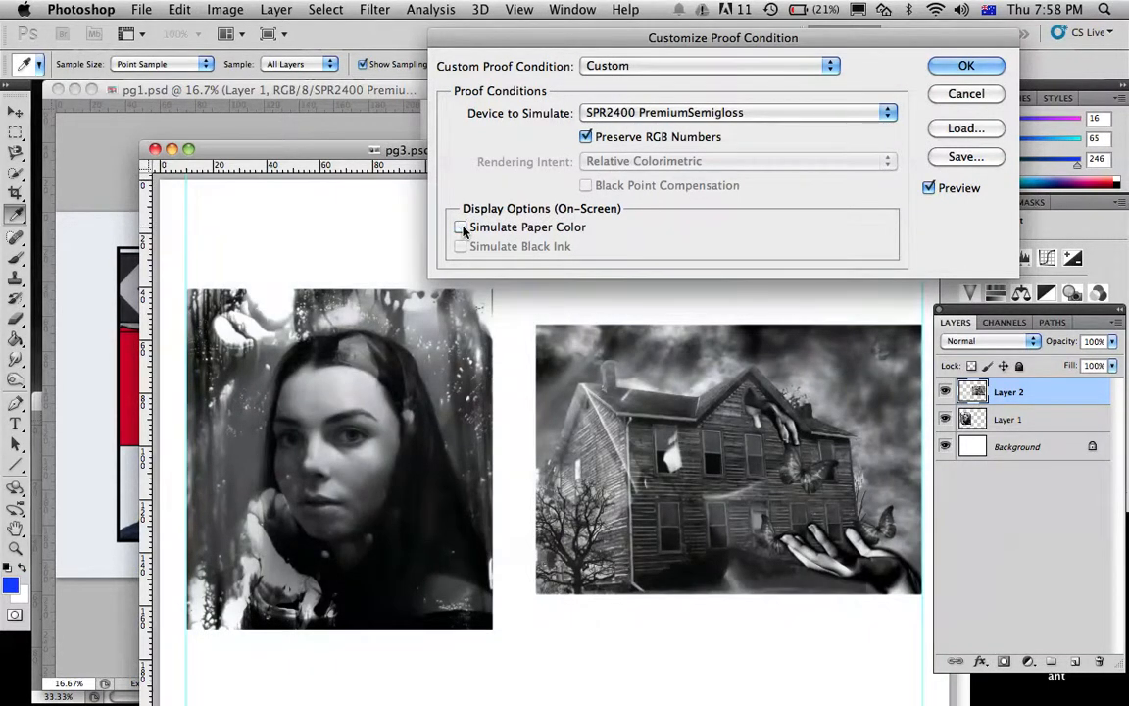
{"action": "left_click", "coordinate": [460, 228]}
{"action": "left_click", "coordinate": [461, 228]}
{"action": "left_click", "coordinate": [461, 227]}
{"action": "left_click", "coordinate": [461, 227]}
{"action": "left_click", "coordinate": [461, 228]}
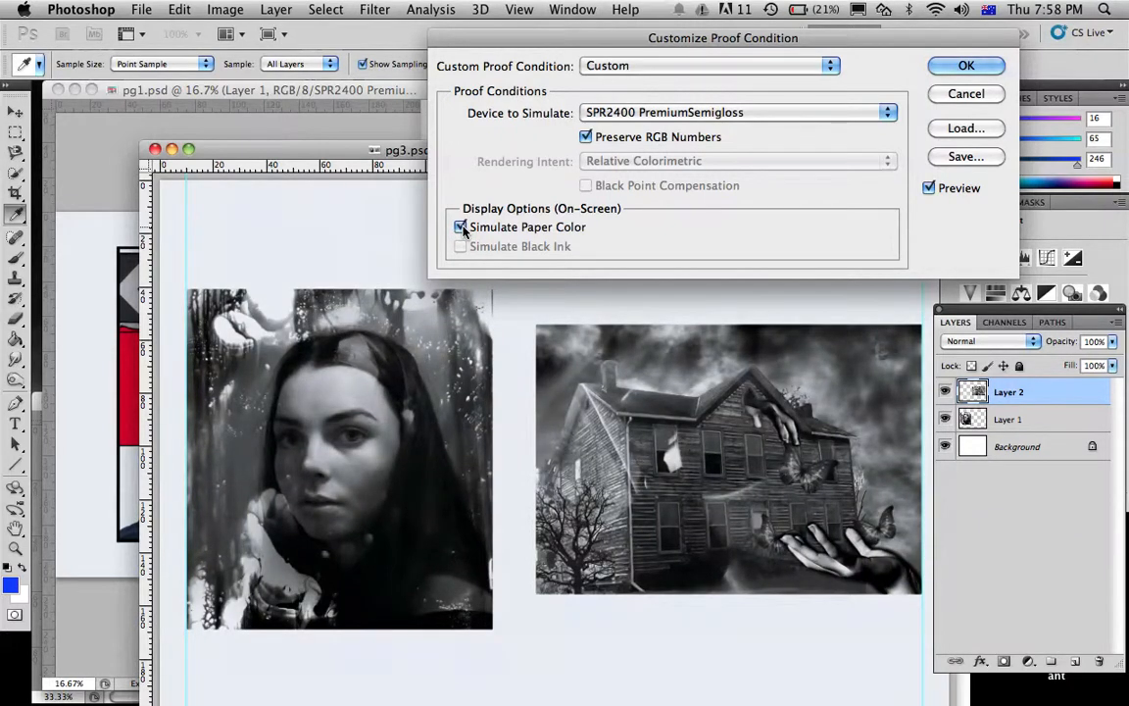
{"action": "left_click", "coordinate": [461, 227]}
{"action": "left_click", "coordinate": [460, 227]}
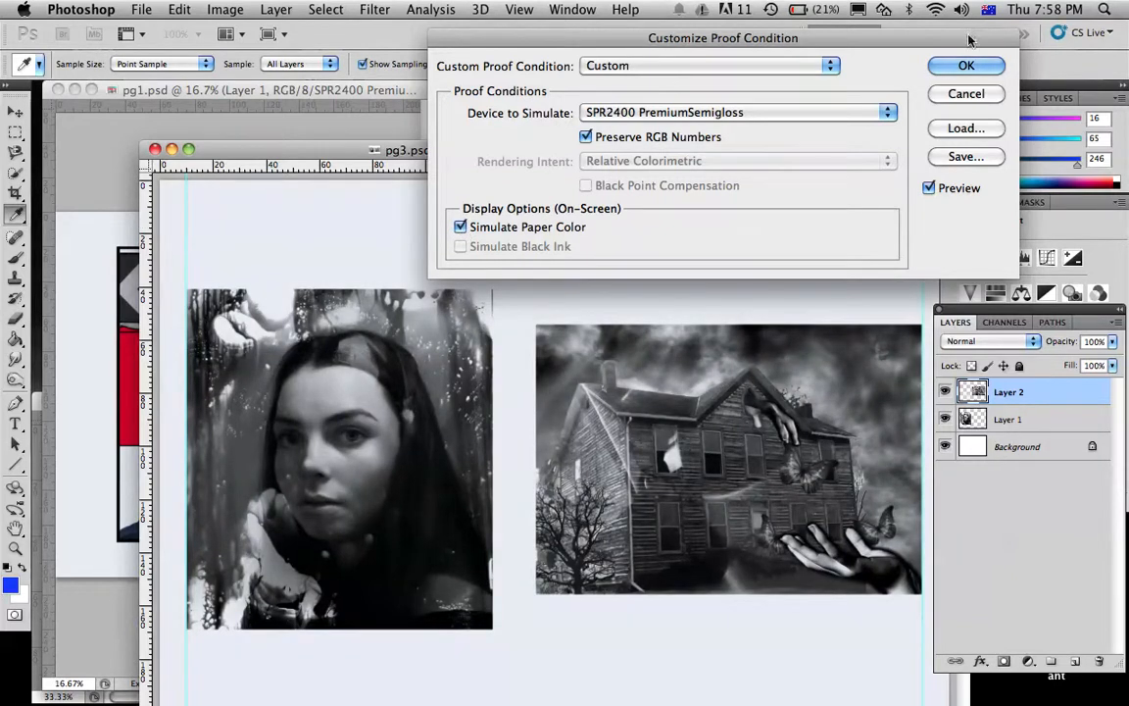
{"action": "left_click", "coordinate": [963, 65]}
Enlarge the pg3.psd window, add a Curves adjustment layer above Layer 2, and uncover the whole curve graph
{"action": "left_click_drag", "start_coordinate": [582, 155], "coordinate": [485, 96]}
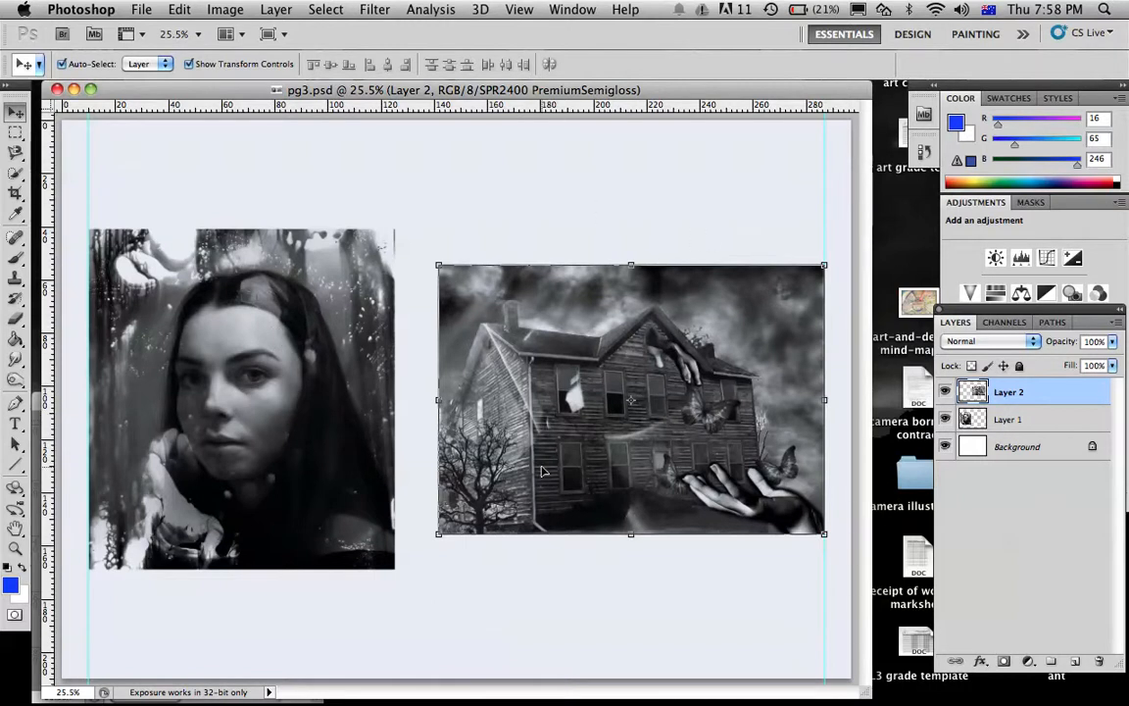
{"action": "left_click_drag", "start_coordinate": [860, 689], "coordinate": [946, 701]}
{"action": "left_click", "coordinate": [1030, 663]}
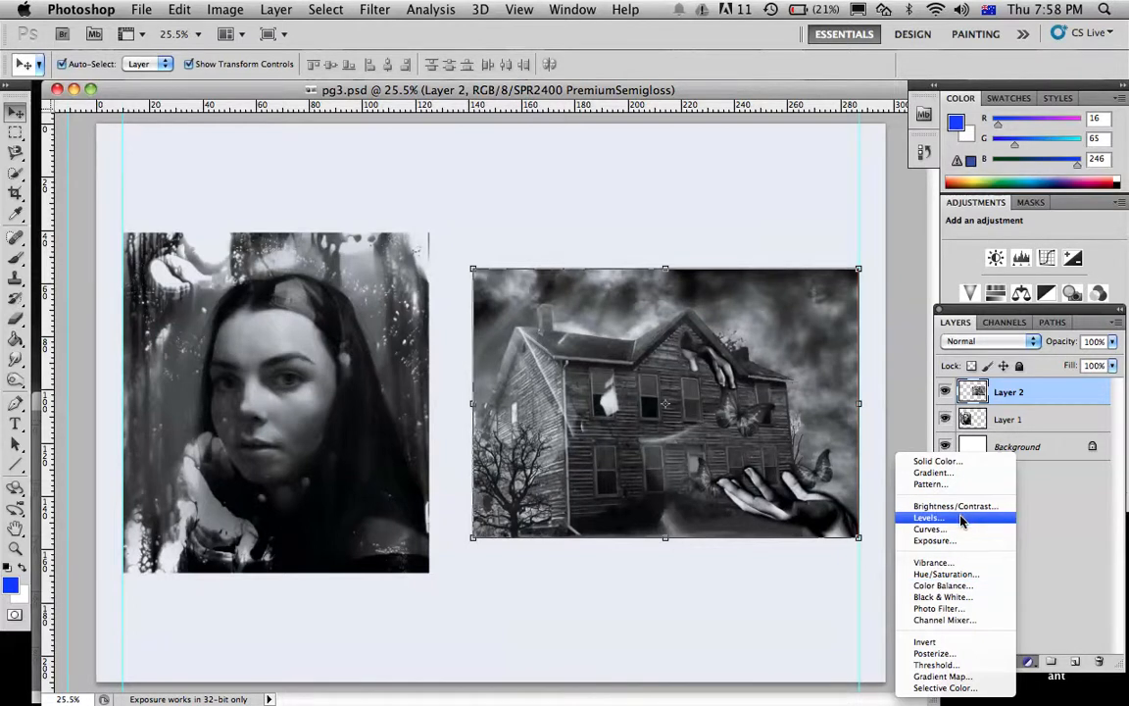
{"action": "left_click", "coordinate": [931, 529]}
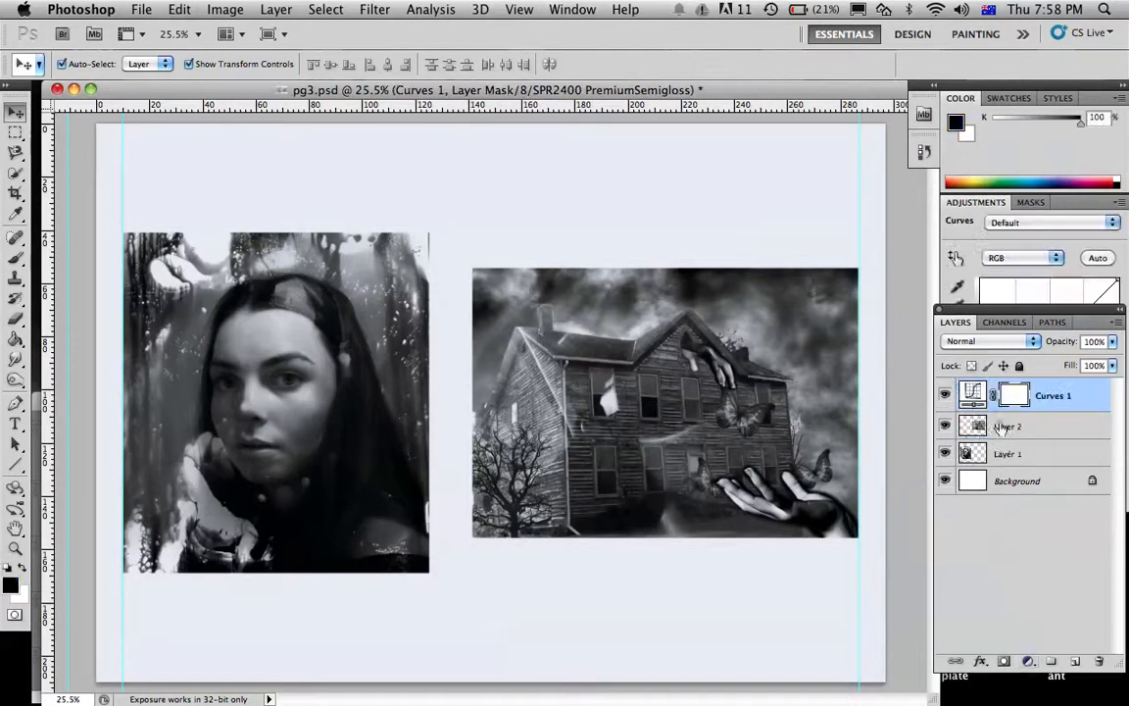
{"action": "left_click_drag", "start_coordinate": [1028, 311], "coordinate": [1011, 466]}
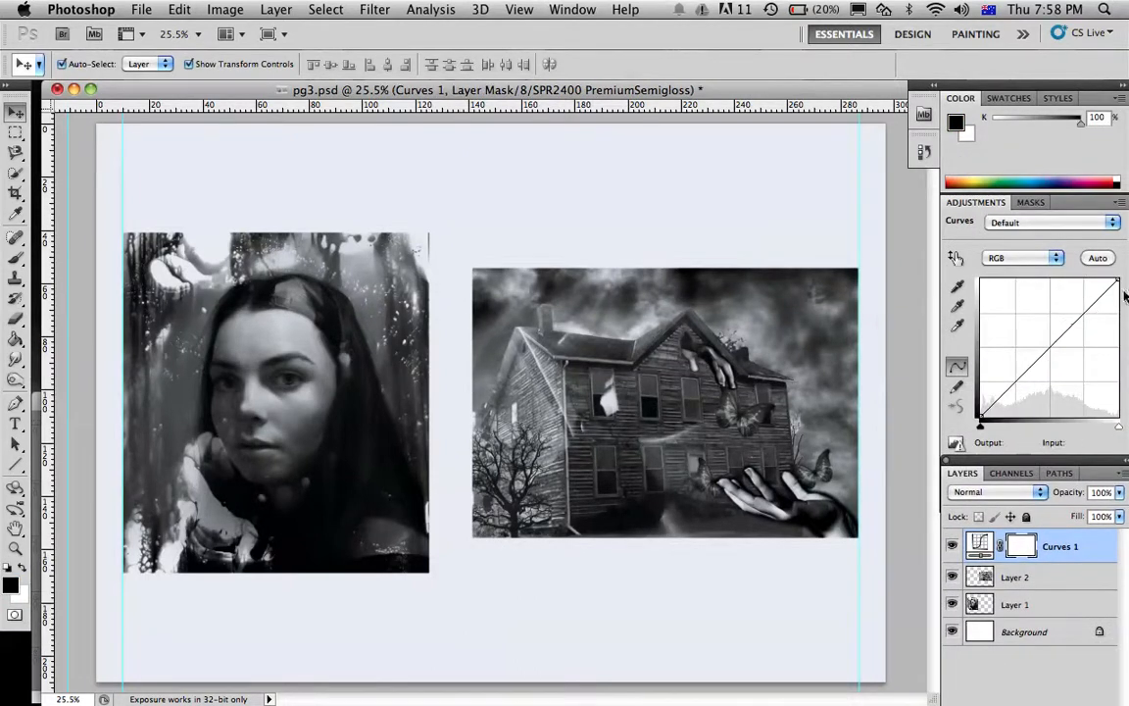
Brighten the RGB curve with a highlight point at input 222, output 242 and a midtone point at input 153, output 190, keeping black at 0
{"action": "left_click_drag", "start_coordinate": [1115, 280], "coordinate": [1099, 281]}
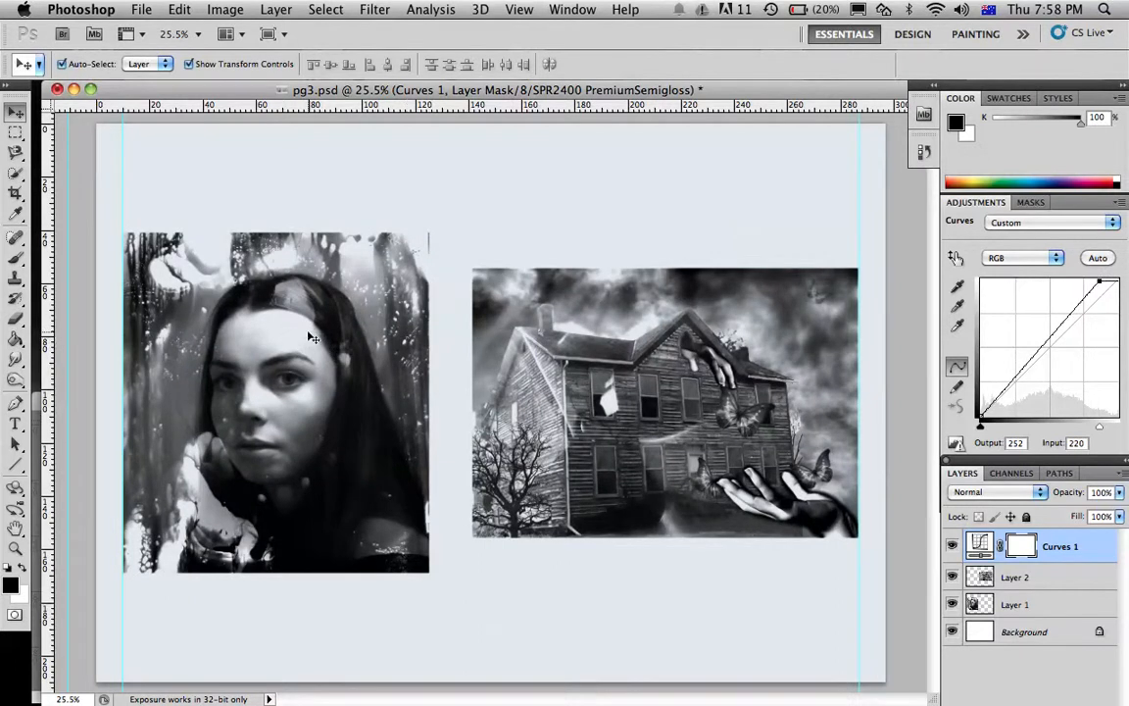
{"action": "left_click_drag", "start_coordinate": [1064, 323], "coordinate": [1063, 315]}
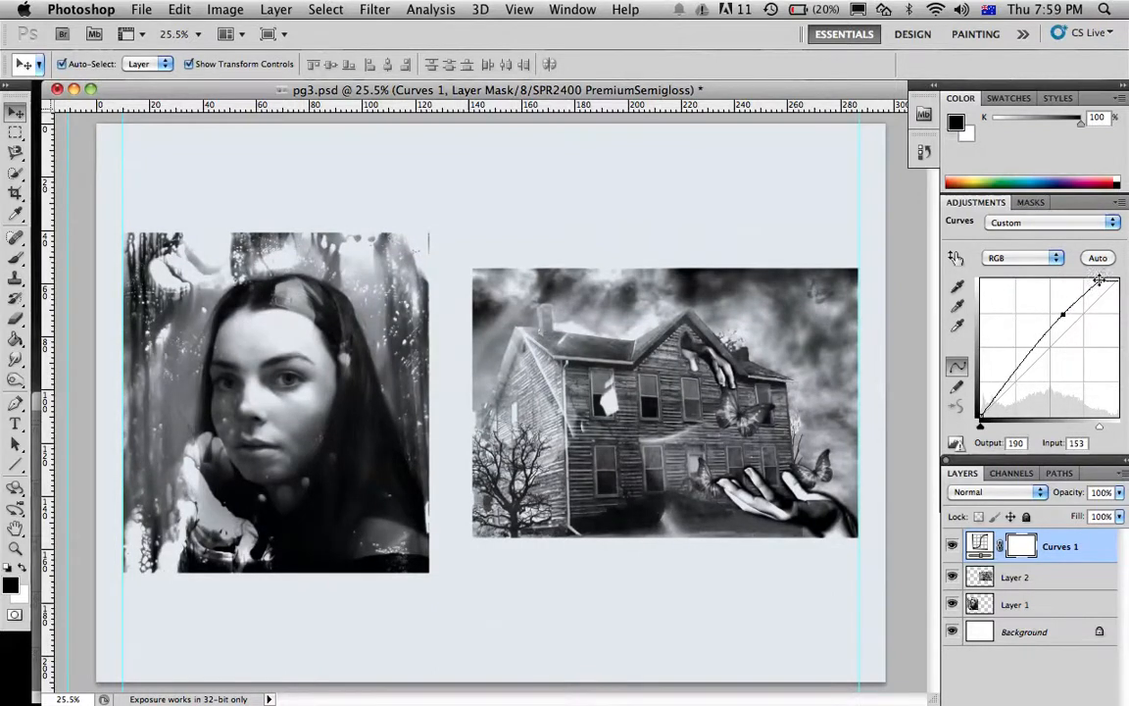
{"action": "left_click_drag", "start_coordinate": [1101, 282], "coordinate": [1101, 285]}
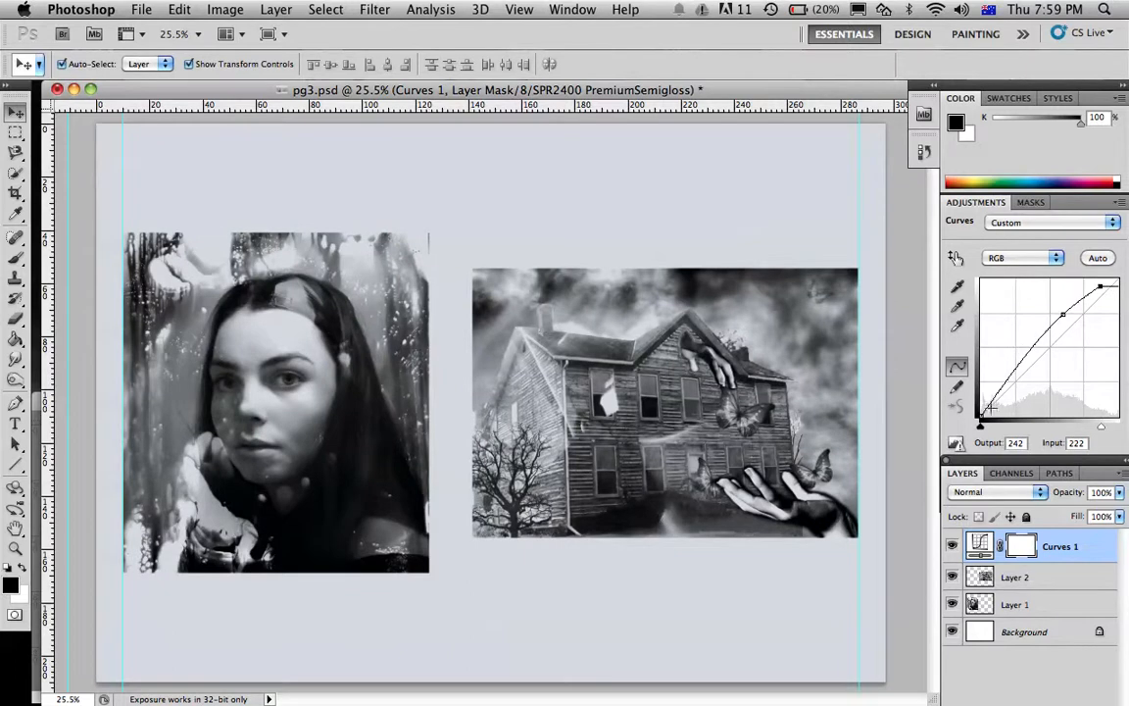
{"action": "mouse_move", "coordinate": [982, 416]}
{"action": "left_mouse_down"}
{"action": "mouse_move", "coordinate": [982, 343]}
{"action": "mouse_move", "coordinate": [1022, 390]}
{"action": "mouse_move", "coordinate": [983, 418]}
{"action": "left_mouse_up"}
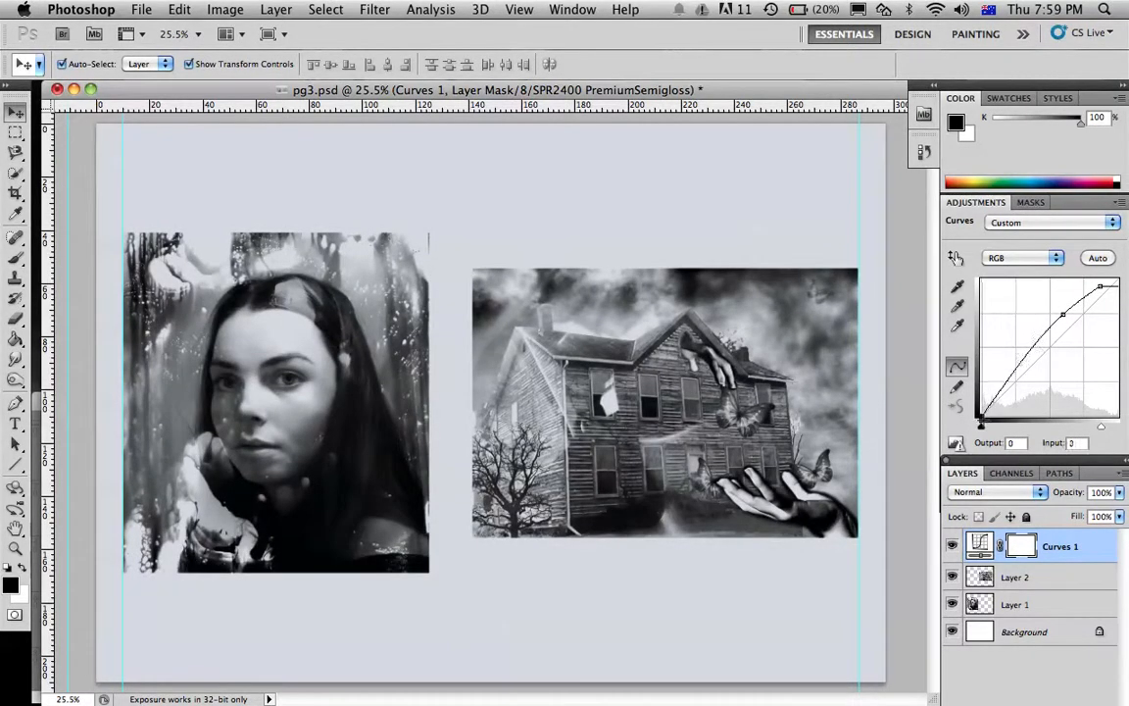
{"action": "left_click", "coordinate": [1073, 224]}
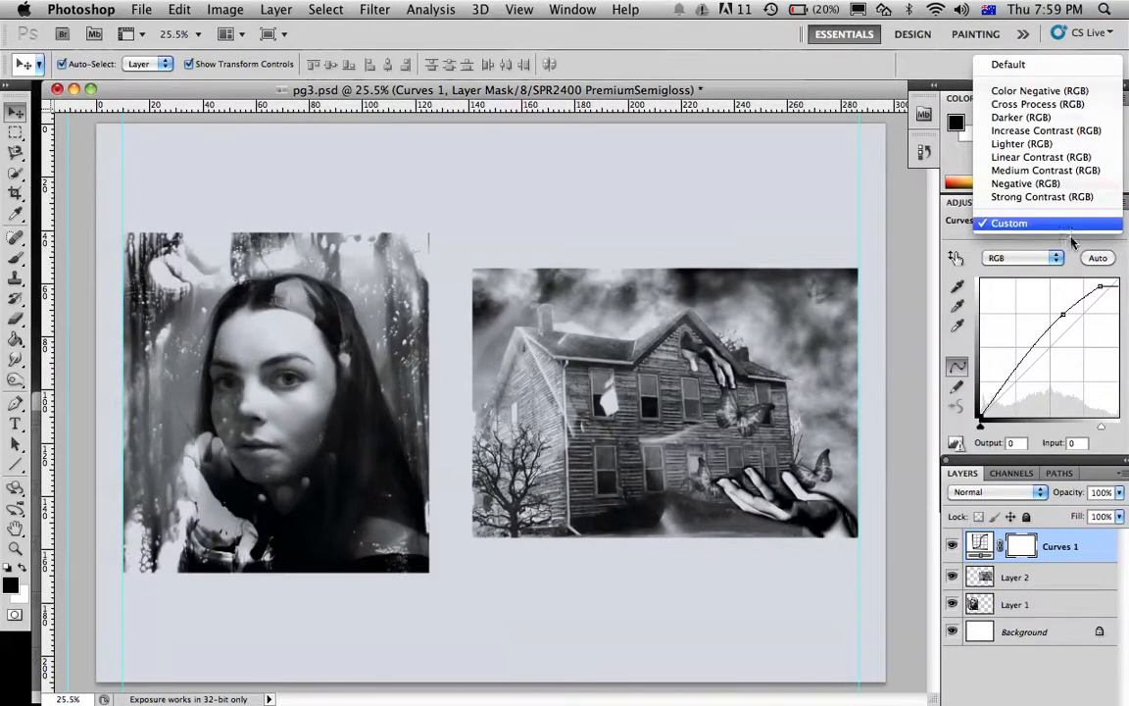
{"action": "left_click", "coordinate": [1072, 223]}
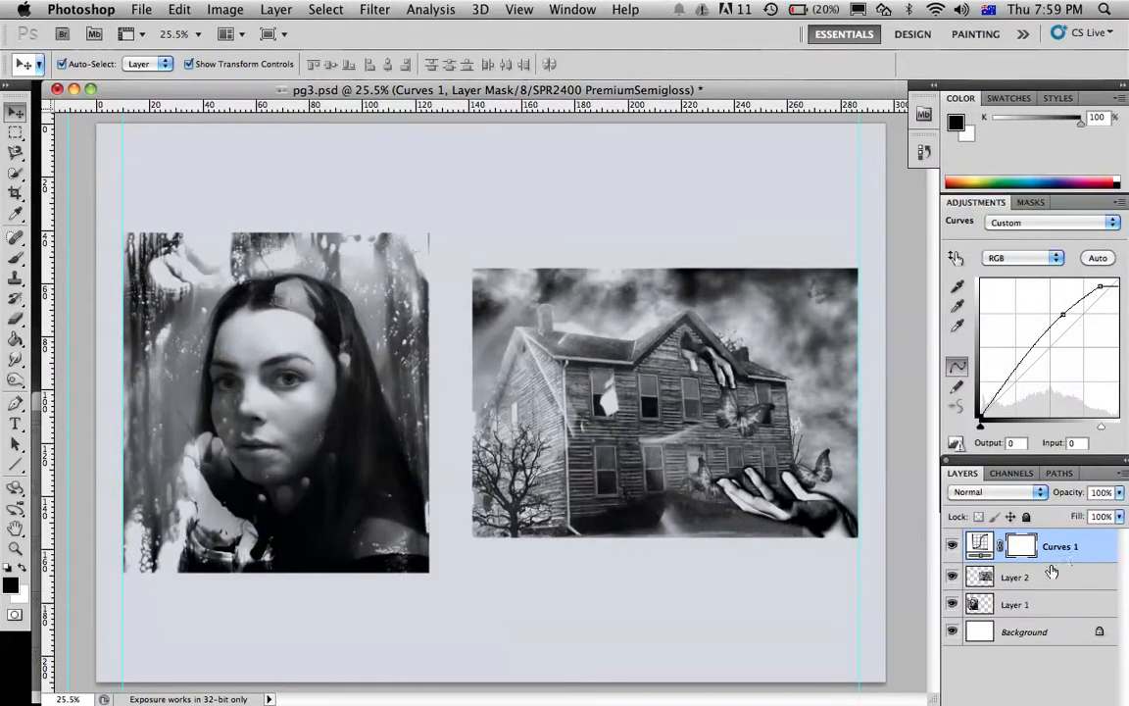
Compare pg3.psd with and without the Curves 1 adjustment, leaving that layer hidden
{"action": "left_click", "coordinate": [952, 547]}
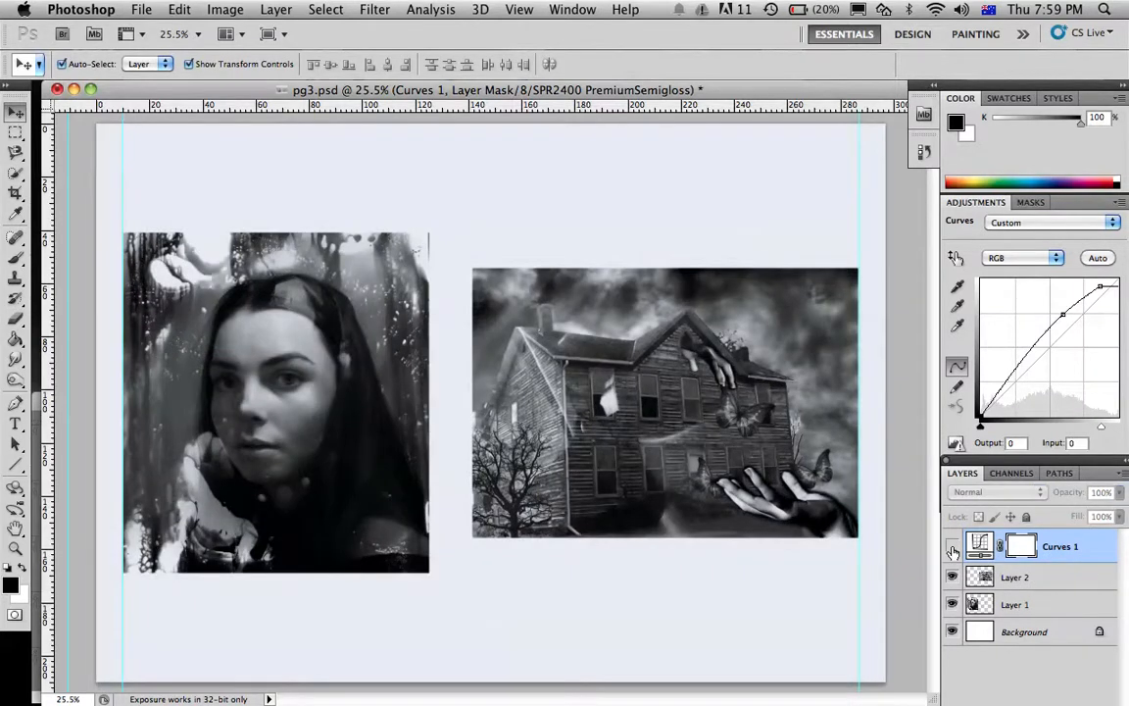
{"action": "left_click", "coordinate": [952, 547]}
{"action": "left_click", "coordinate": [952, 547]}
{"action": "left_click", "coordinate": [952, 547]}
{"action": "left_click", "coordinate": [952, 547]}
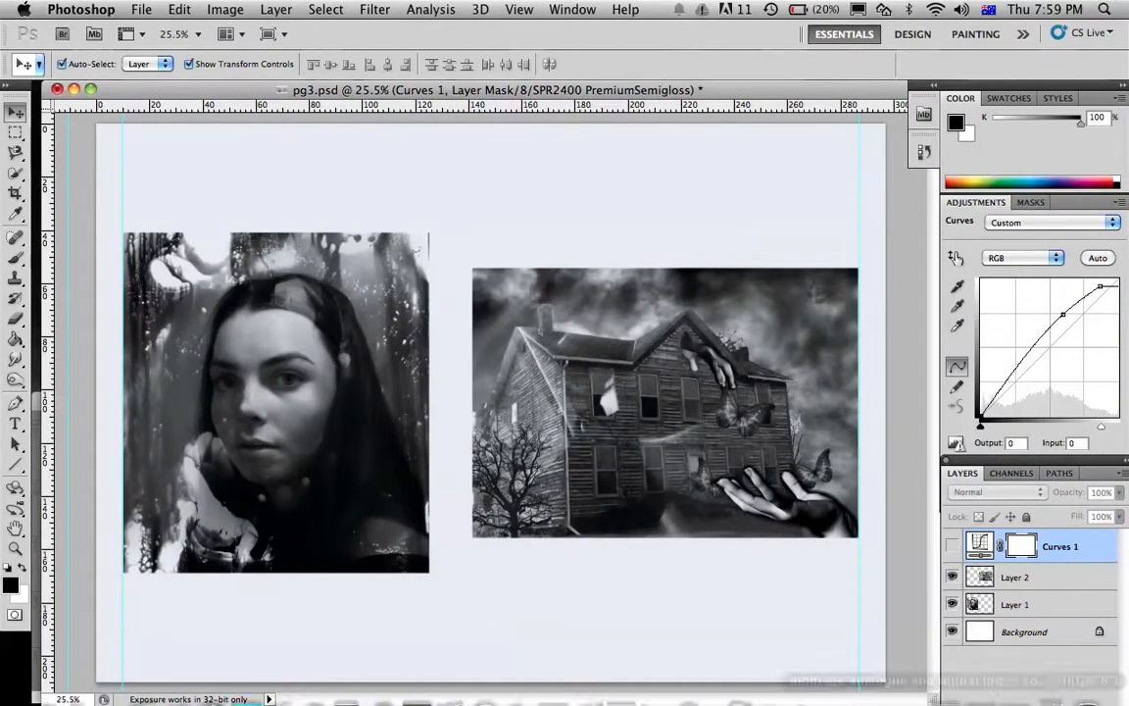
Add a second Curves adjustment layer above the hidden Curves 1 layer and uncover its curve graph
{"action": "left_click_drag", "start_coordinate": [1050, 468], "coordinate": [1040, 330]}
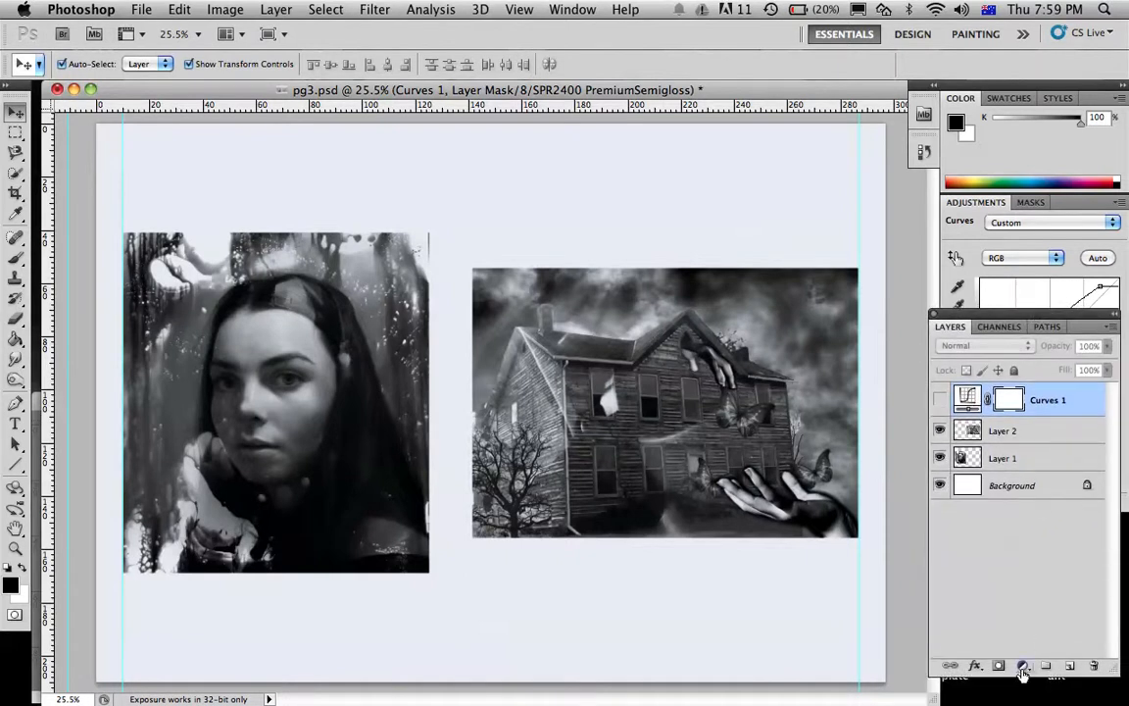
{"action": "left_click", "coordinate": [1023, 666]}
{"action": "left_click", "coordinate": [969, 533]}
{"action": "left_click_drag", "start_coordinate": [1047, 321], "coordinate": [1045, 463]}
Try the Increase Contrast (RGB) preset on the Curves 2 layer and replace it with Lighter (RGB)
{"action": "left_click", "coordinate": [1048, 224]}
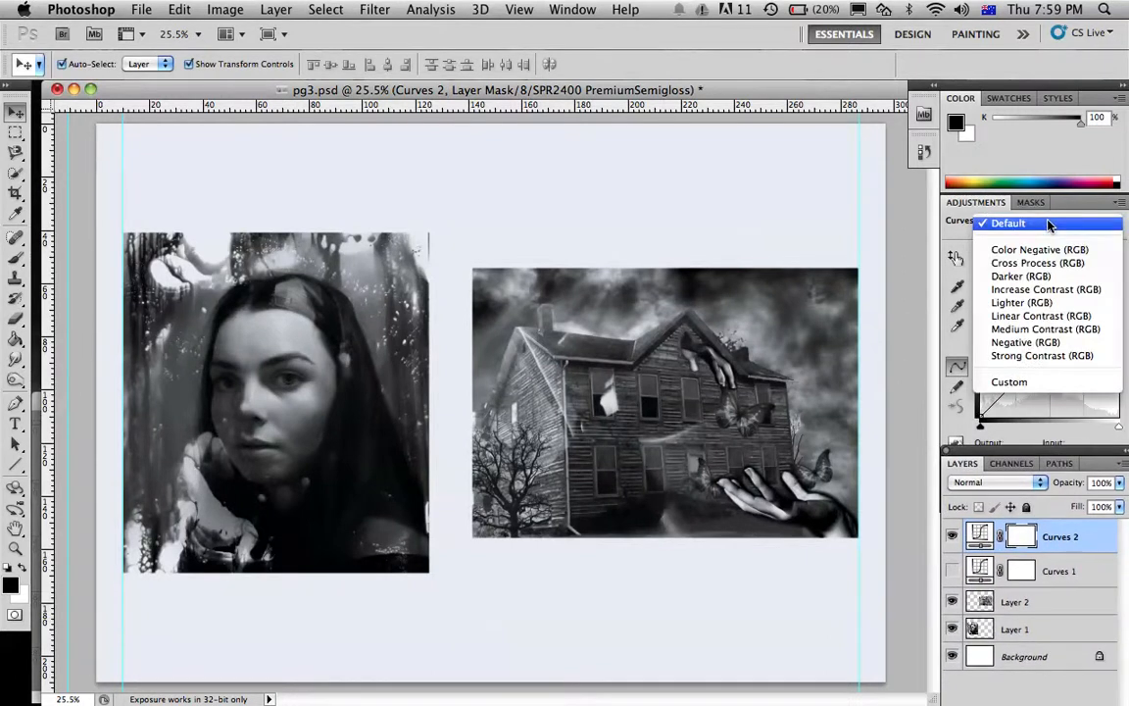
{"action": "left_click", "coordinate": [1042, 290]}
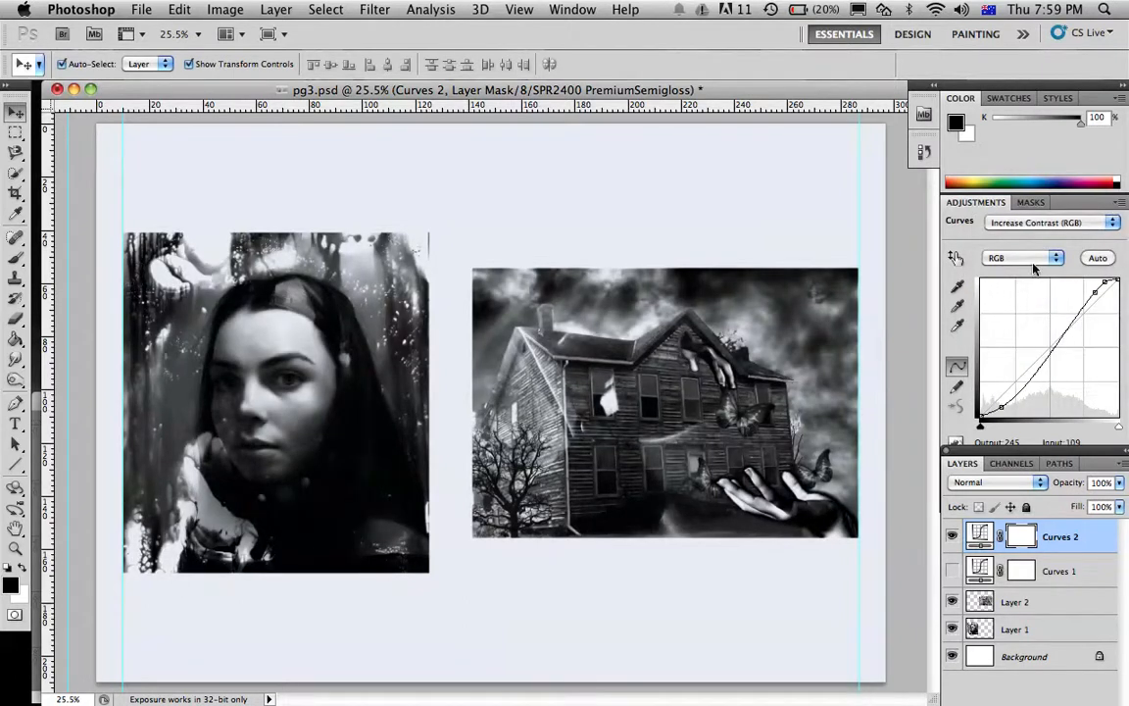
{"action": "left_click", "coordinate": [1033, 224]}
{"action": "left_click", "coordinate": [1034, 247]}
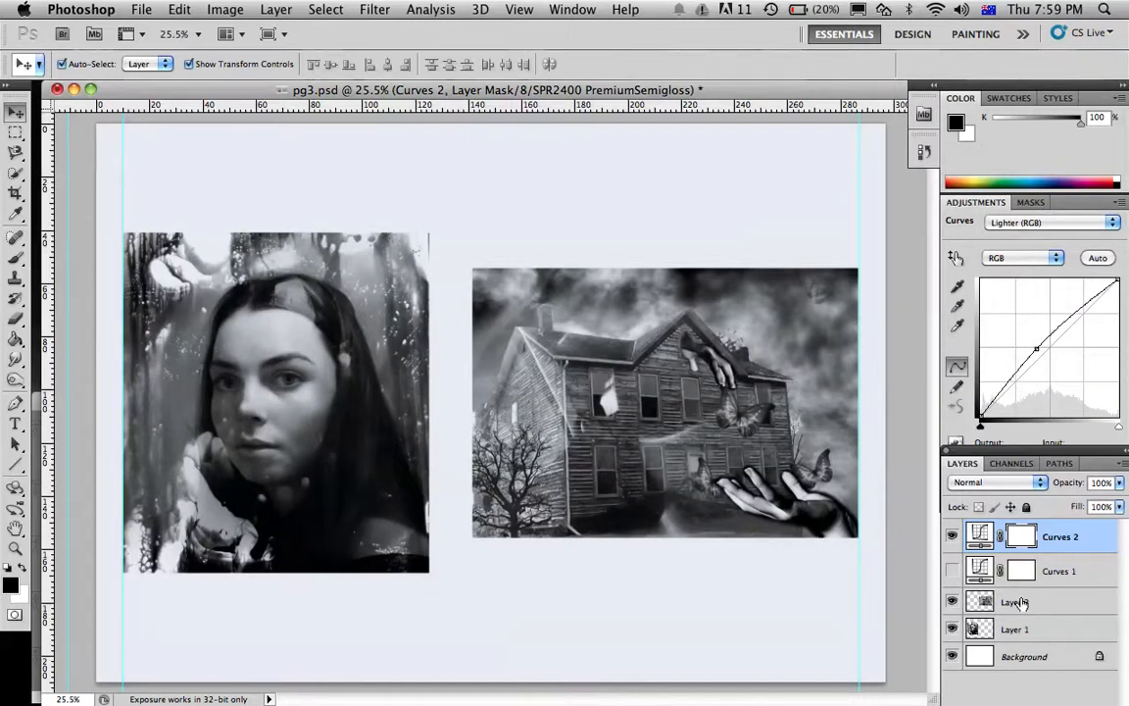
Compare the page with and without the Curves 2 and Curves 1 adjustments by toggling each layer's visibility
{"action": "left_click", "coordinate": [951, 539]}
{"action": "left_click", "coordinate": [951, 539]}
{"action": "left_click", "coordinate": [951, 539]}
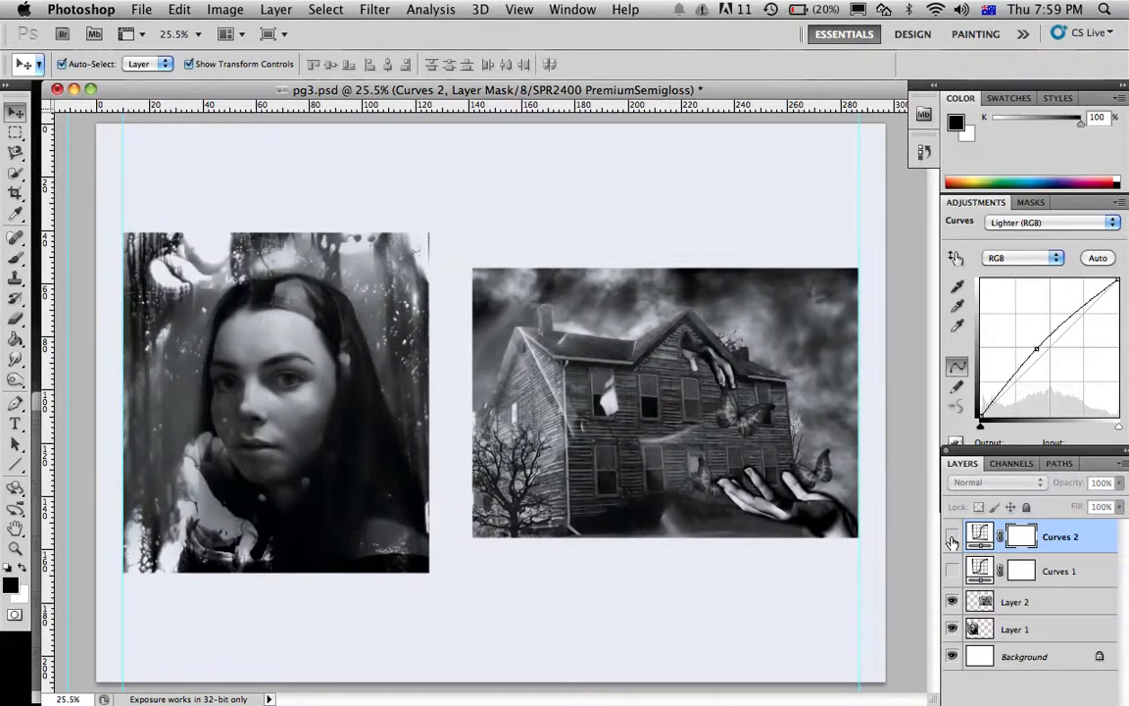
{"action": "left_click", "coordinate": [952, 572]}
{"action": "left_click", "coordinate": [951, 571]}
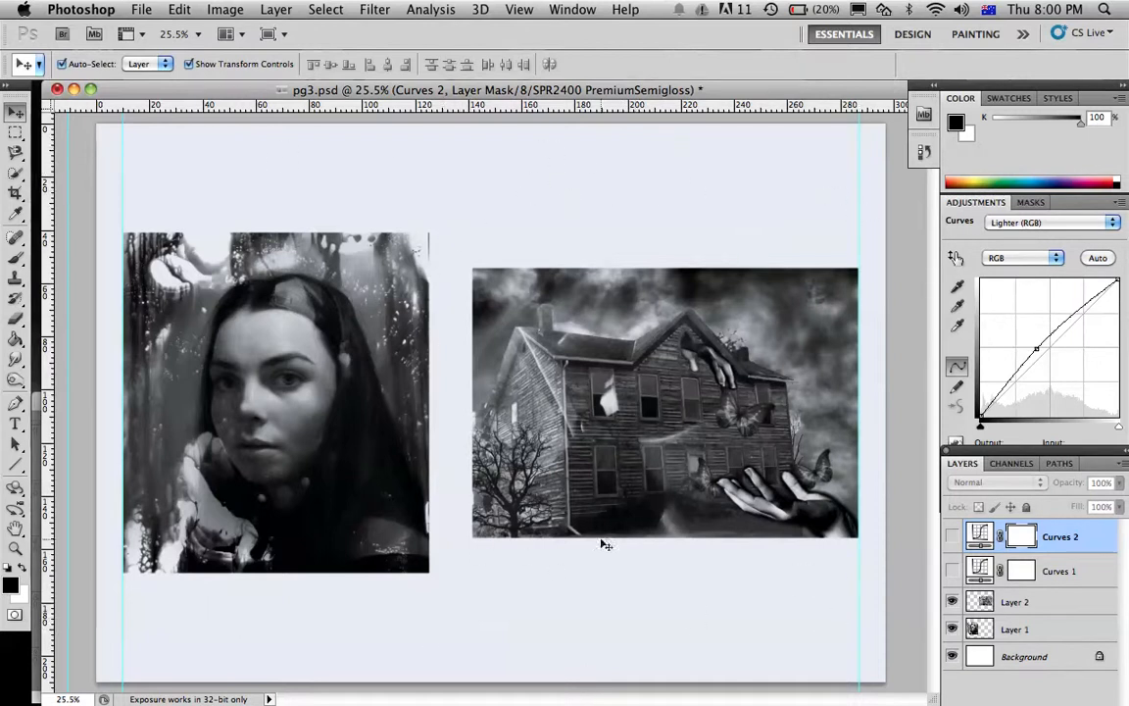
Minimize pg3.psd and enlarge the pg1.psd window until the whole page shows
{"action": "left_click", "coordinate": [73, 89]}
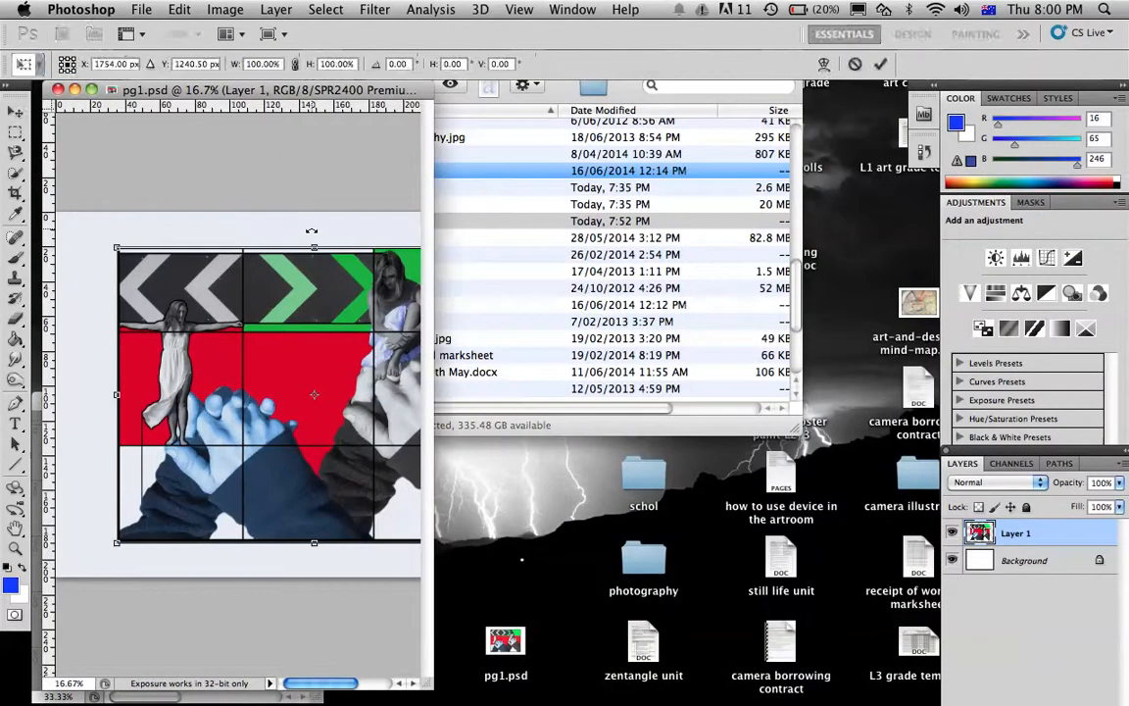
{"action": "left_click_drag", "start_coordinate": [425, 684], "coordinate": [915, 704]}
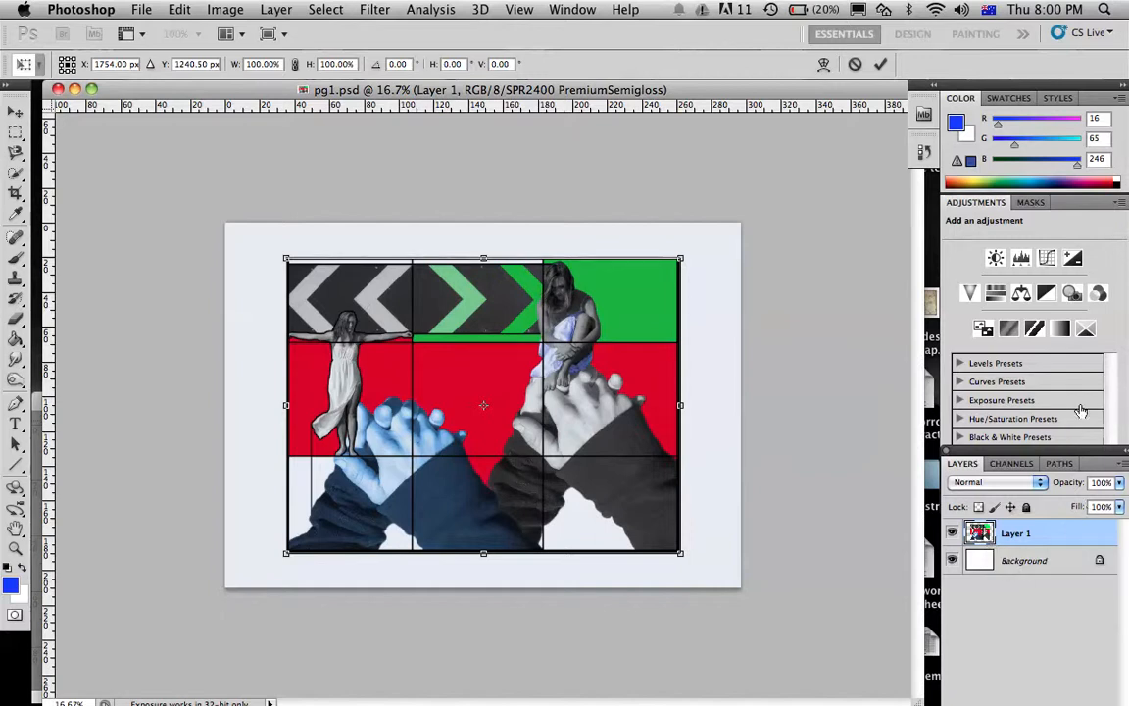
Commit the pending transform on Layer 1 of pg1.psd and add a Curves adjustment layer above it, with the curve graph uncovered
{"action": "left_click_drag", "start_coordinate": [1079, 462], "coordinate": [1030, 263]}
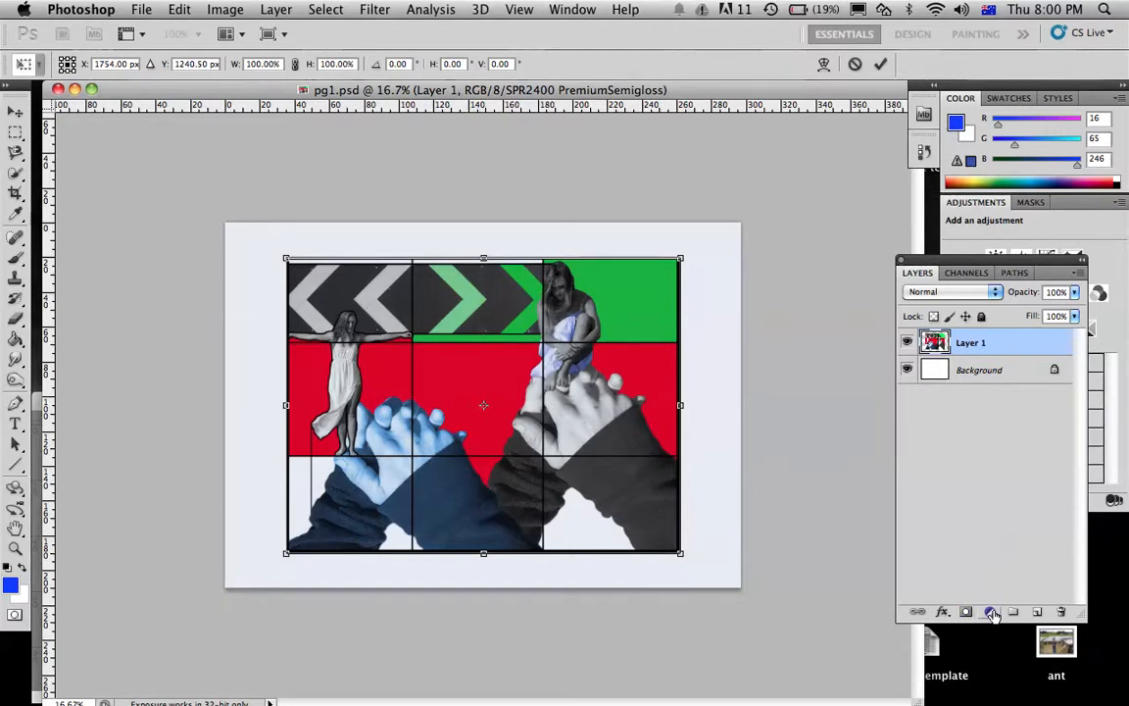
{"action": "left_click_drag", "start_coordinate": [1081, 615], "coordinate": [1113, 702]}
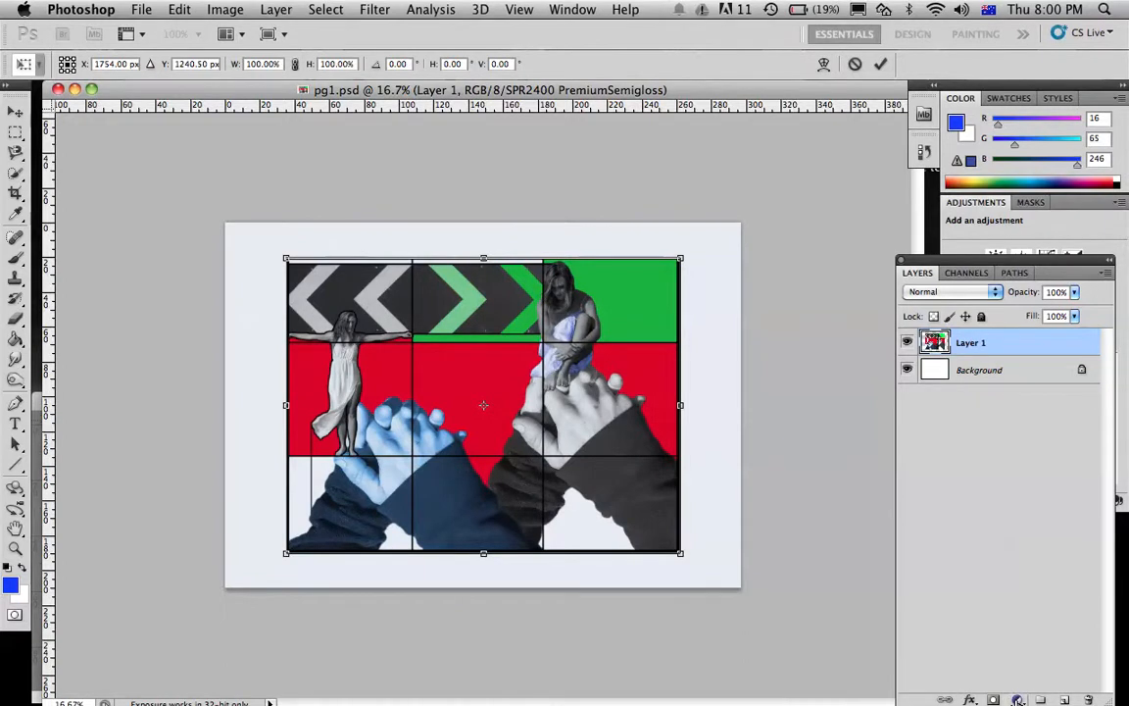
{"action": "left_click_drag", "start_coordinate": [959, 261], "coordinate": [920, 94]}
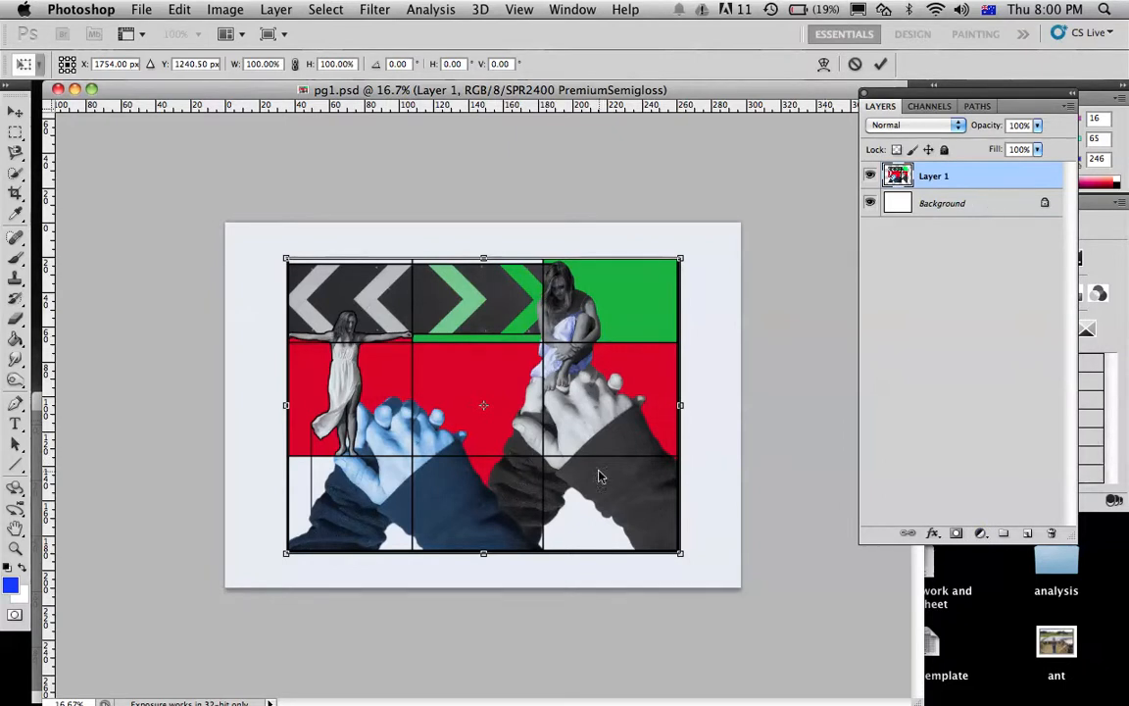
{"action": "key", "text": "Return"}
{"action": "left_click", "coordinate": [980, 532]}
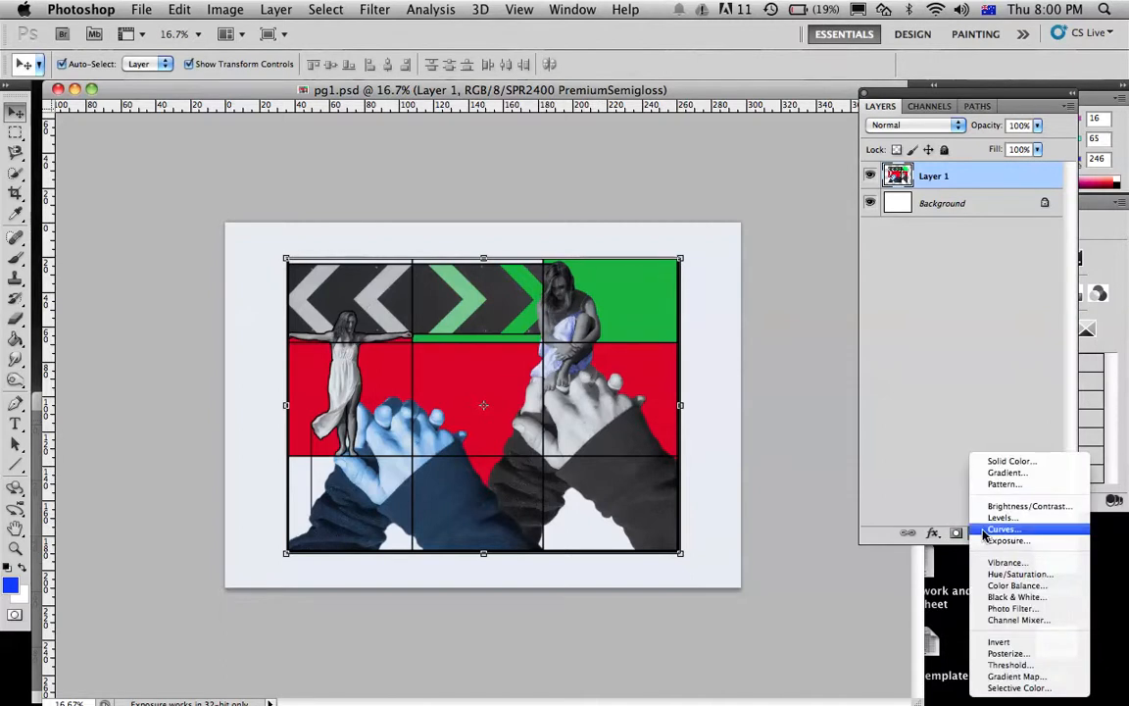
{"action": "left_click", "coordinate": [984, 530]}
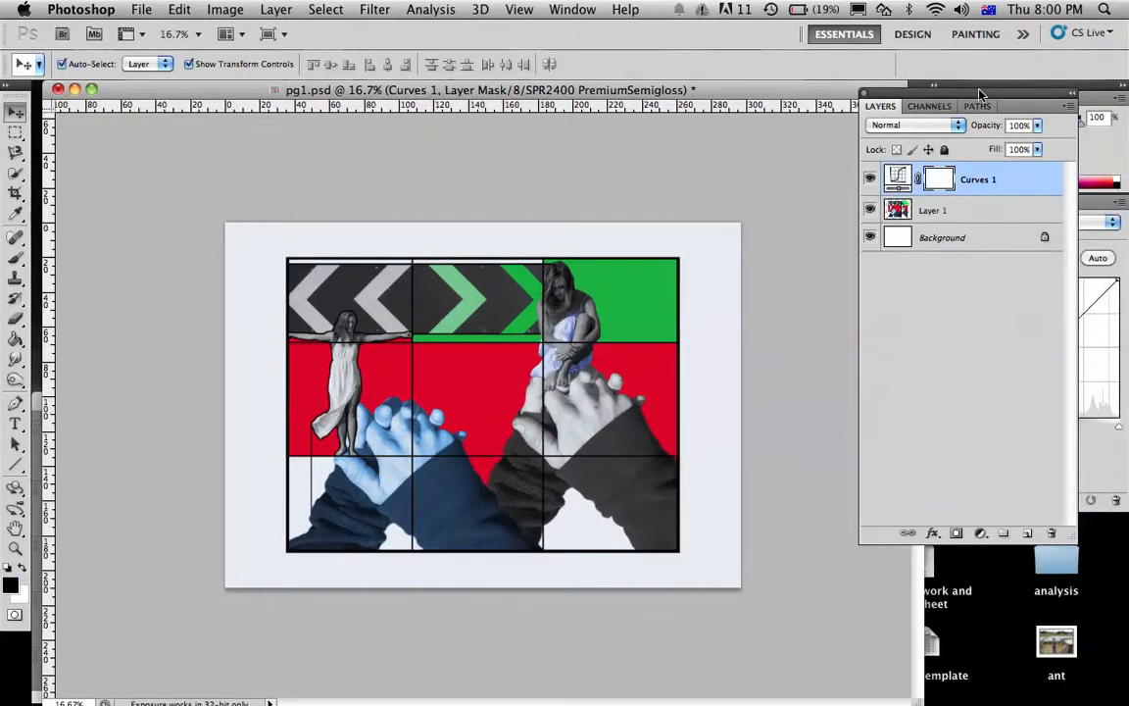
{"action": "left_click_drag", "start_coordinate": [978, 95], "coordinate": [988, 440]}
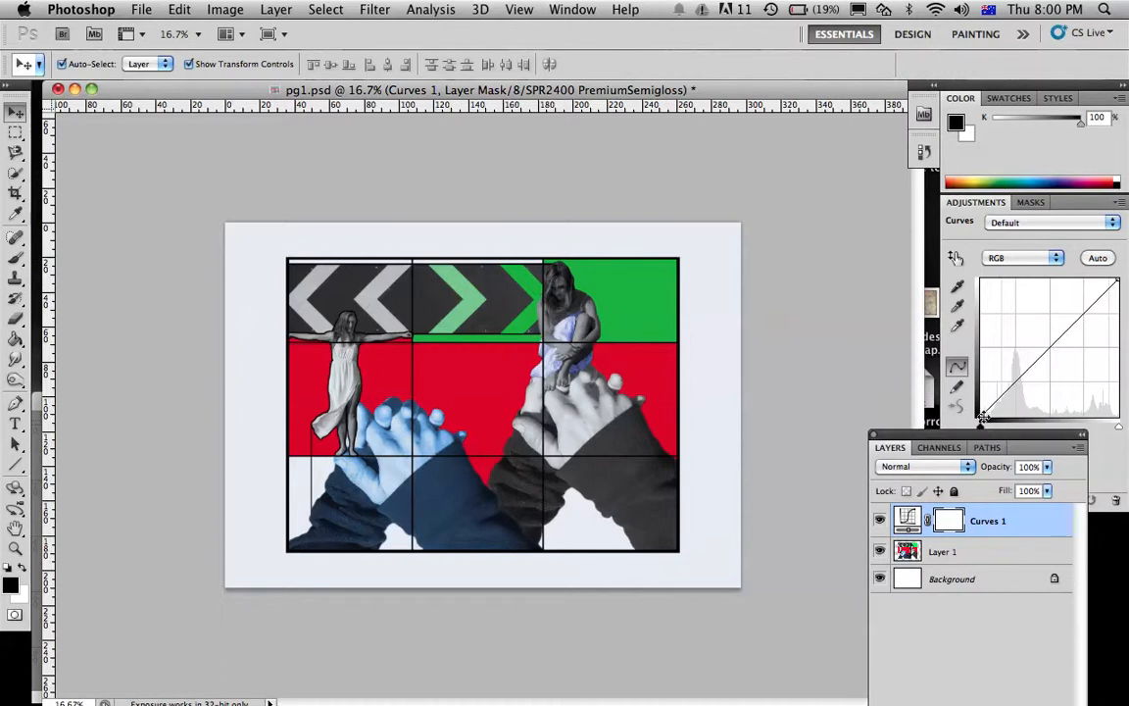
Deepen the shadows on the RGB curve with a black point at input 23, output 5 and a lower-midtone point slightly below the diagonal
{"action": "left_click_drag", "start_coordinate": [981, 419], "coordinate": [995, 412]}
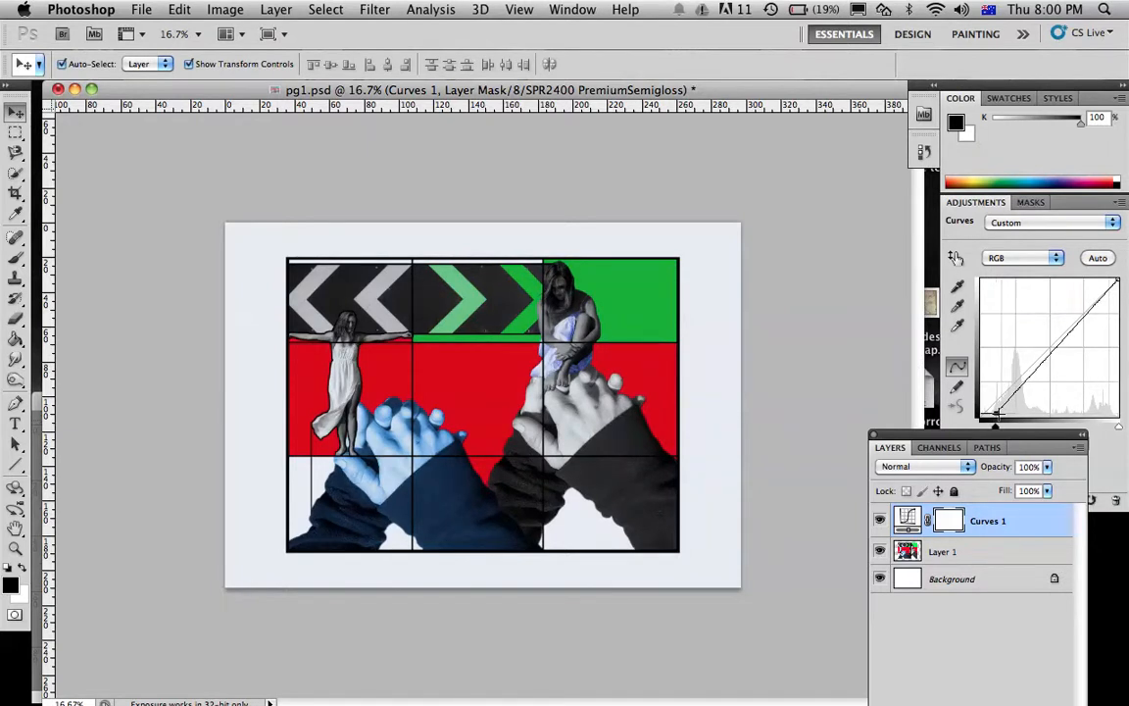
{"action": "mouse_move", "coordinate": [1030, 374]}
{"action": "left_mouse_down"}
{"action": "mouse_move", "coordinate": [998, 373]}
{"action": "mouse_move", "coordinate": [1024, 391]}
{"action": "mouse_move", "coordinate": [1012, 385]}
{"action": "left_mouse_up"}
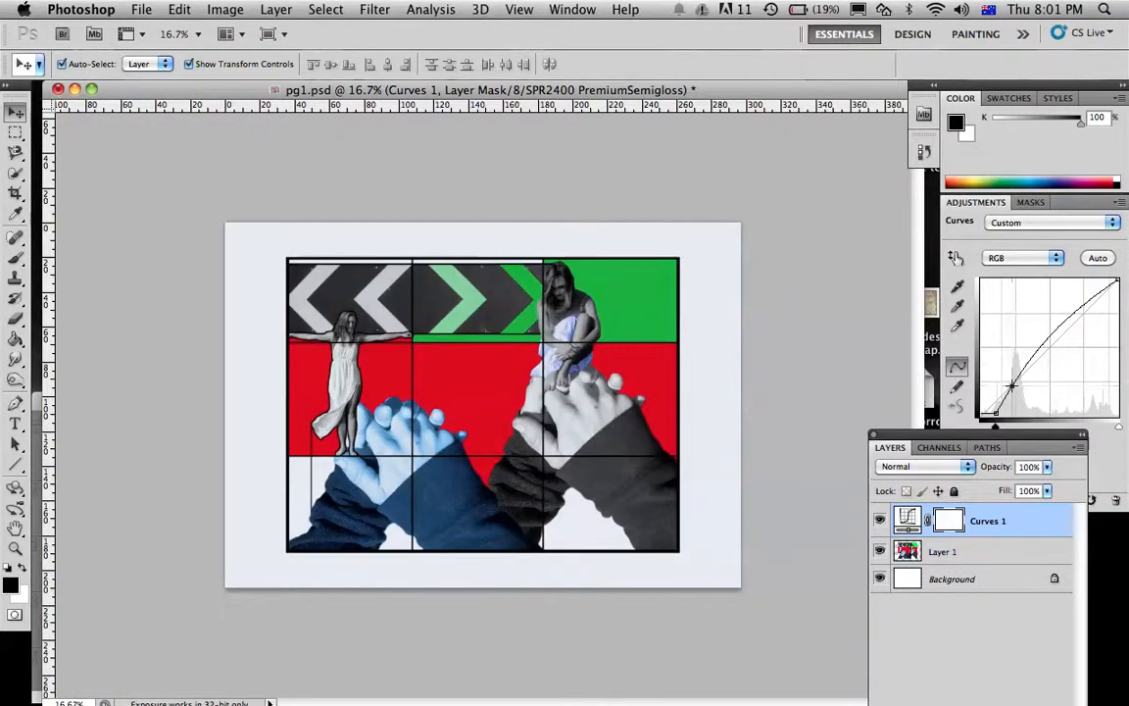
{"action": "left_click_drag", "start_coordinate": [1015, 436], "coordinate": [1015, 432]}
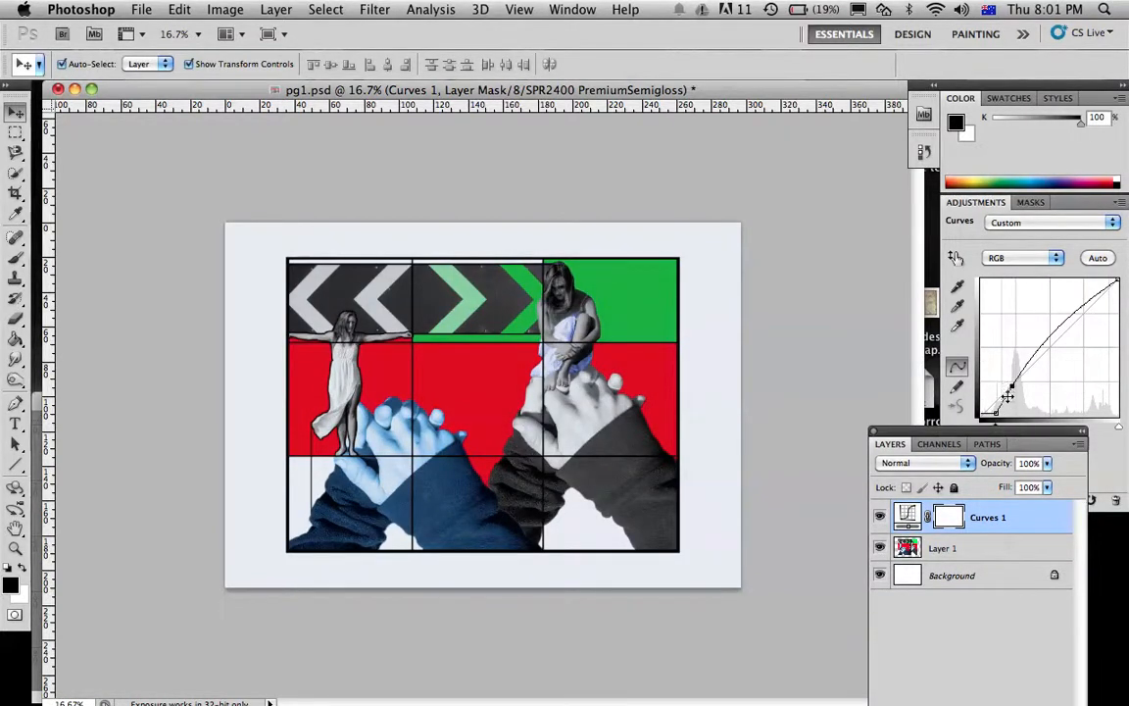
{"action": "left_click_drag", "start_coordinate": [1011, 385], "coordinate": [1017, 387]}
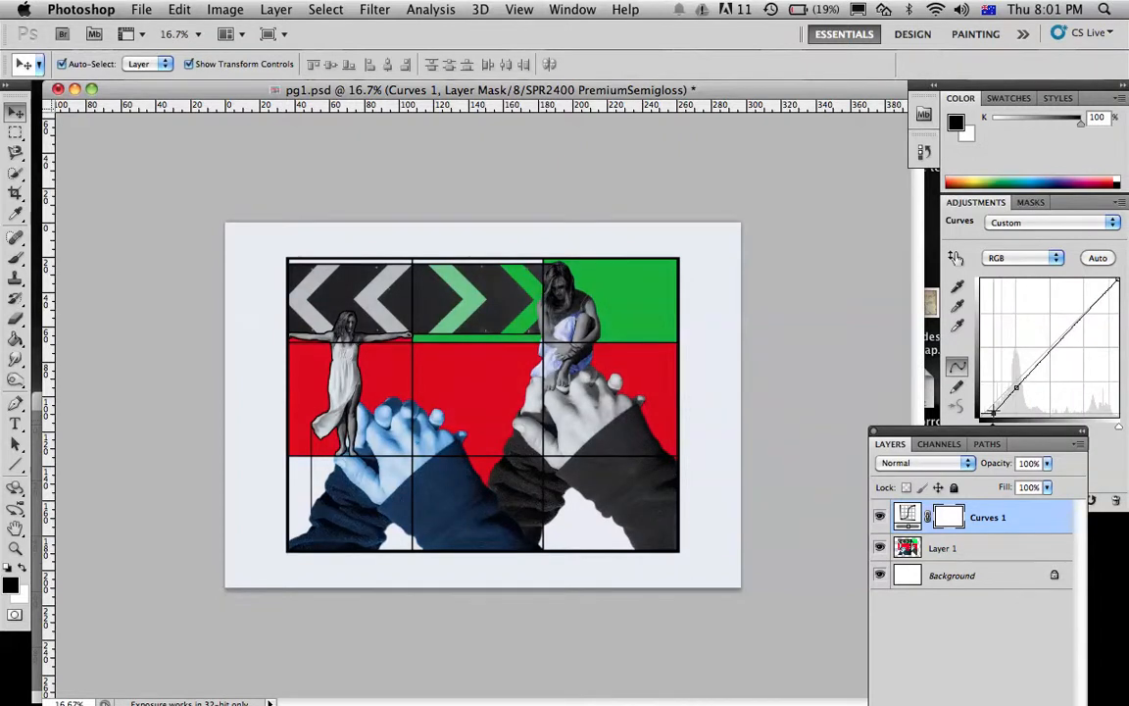
Dock the Layers panel beside the Color and Adjustments panels to uncover the full curve settings, and shift the pg1.psd window slightly
{"action": "left_click_drag", "start_coordinate": [971, 436], "coordinate": [980, 315]}
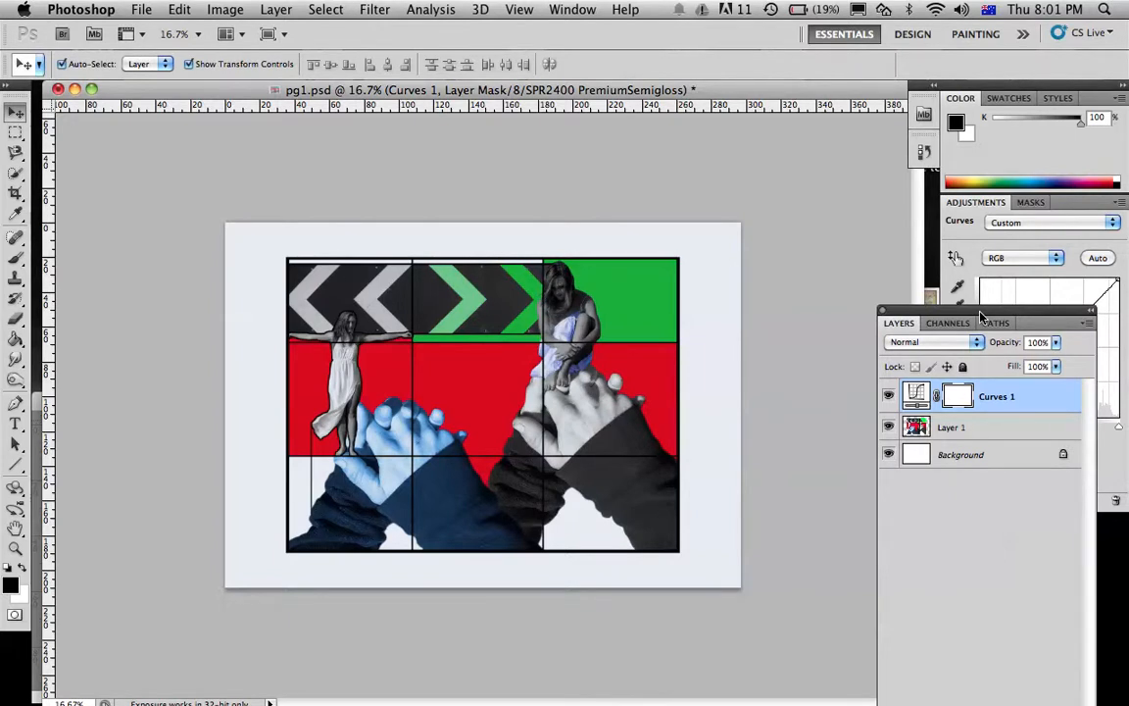
{"action": "left_click_drag", "start_coordinate": [980, 314], "coordinate": [947, 237]}
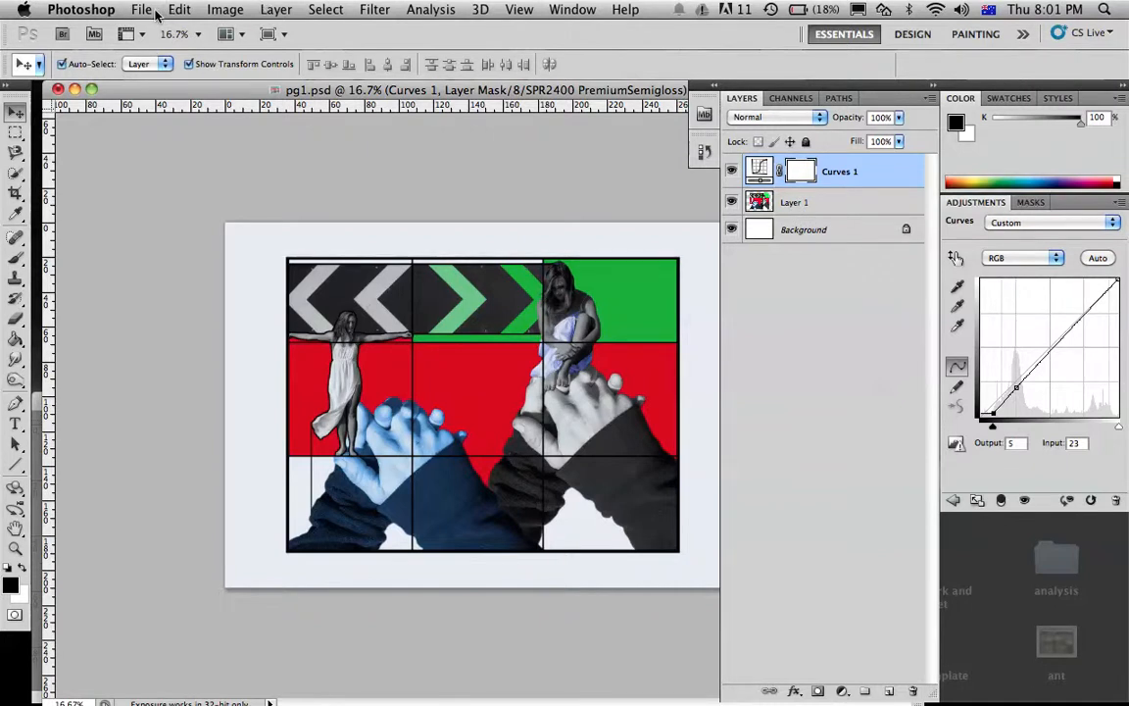
{"action": "left_click_drag", "start_coordinate": [149, 94], "coordinate": [159, 95]}
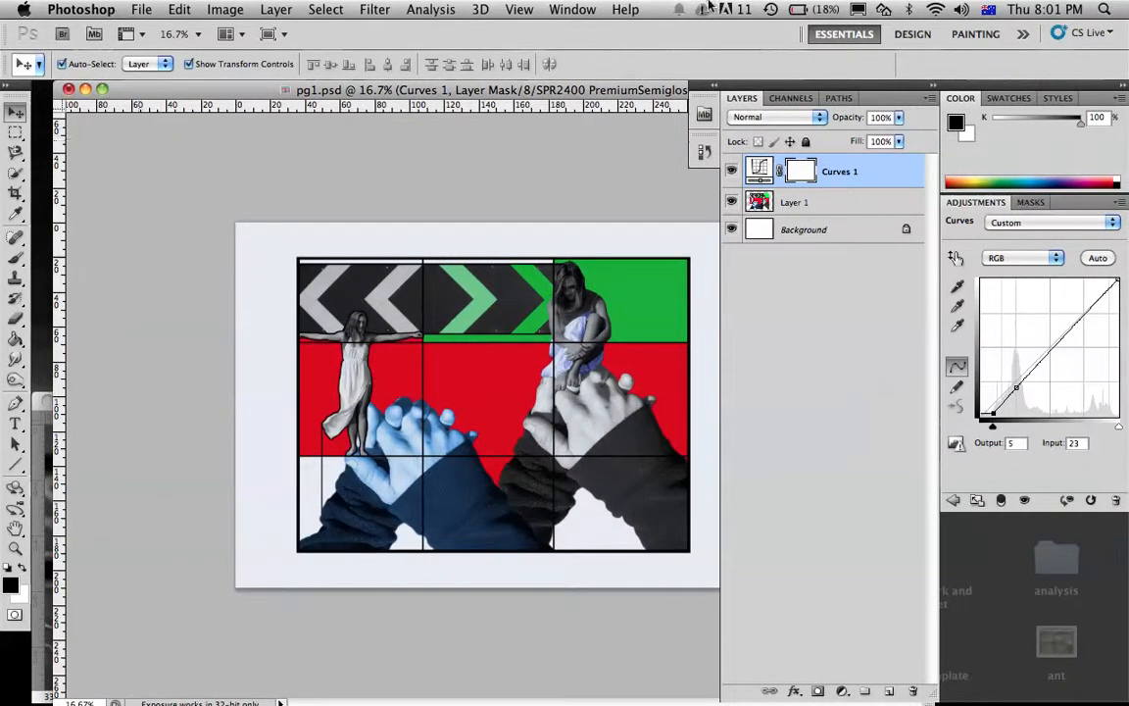